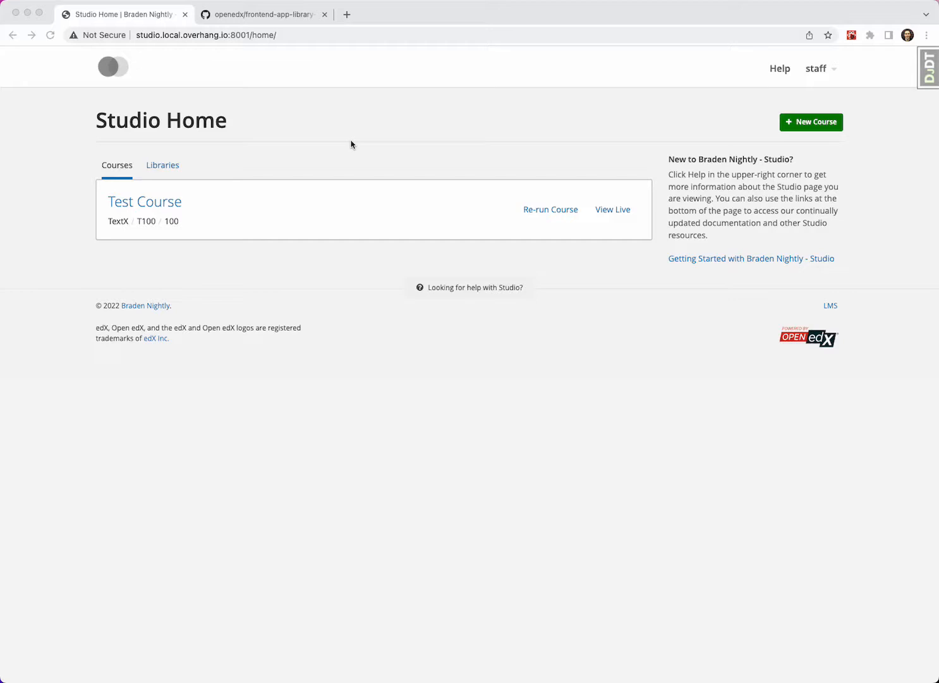
# - Read the README of the tutor-contrib-library-authoring-mfe folder in the frontend-app-library-authoring repository on GitHub
pyautogui.click(285, 13)
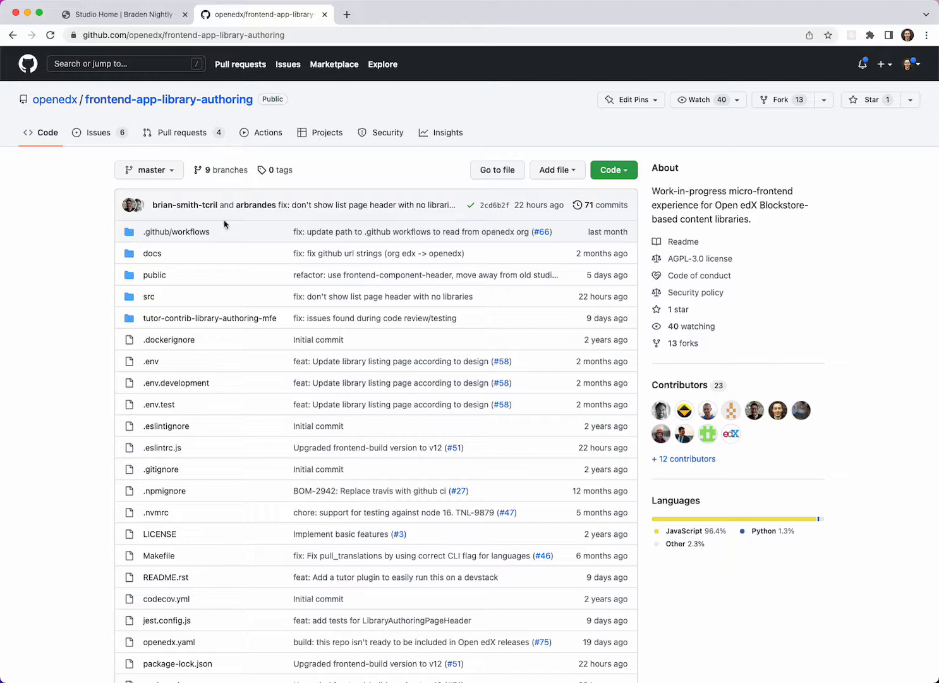
pyautogui.click(220, 323)
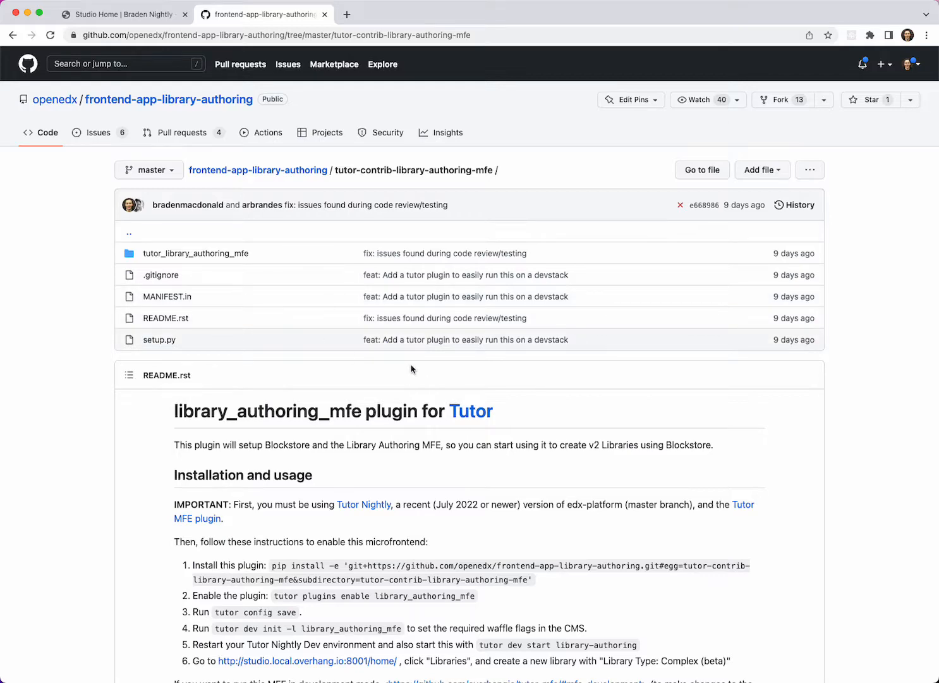
pyautogui.scroll(-5, 409, 368)
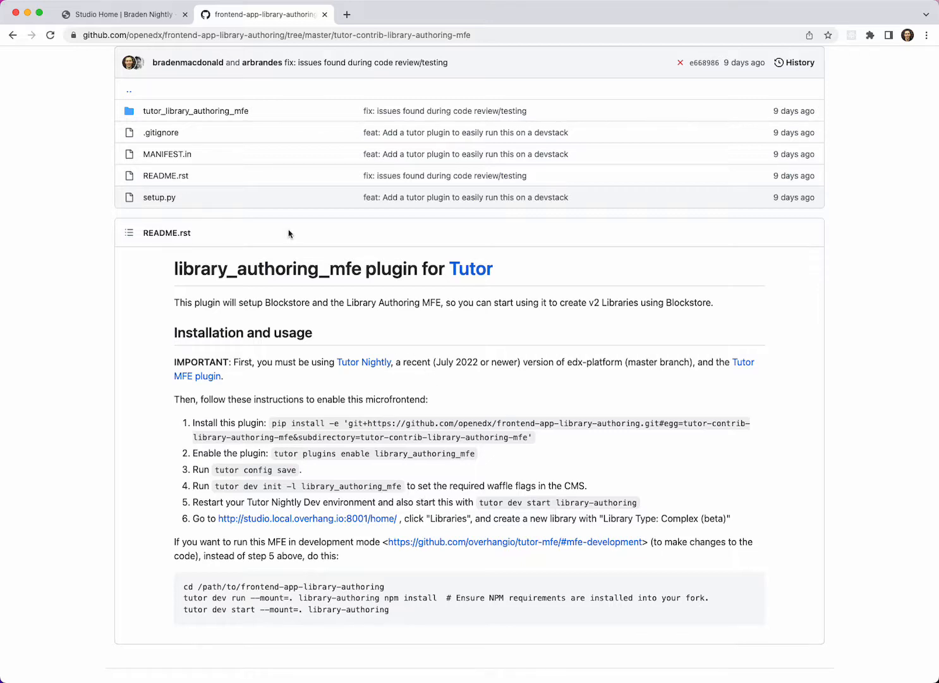
# - Return to Studio and open the list of content libraries
pyautogui.click(136, 19)
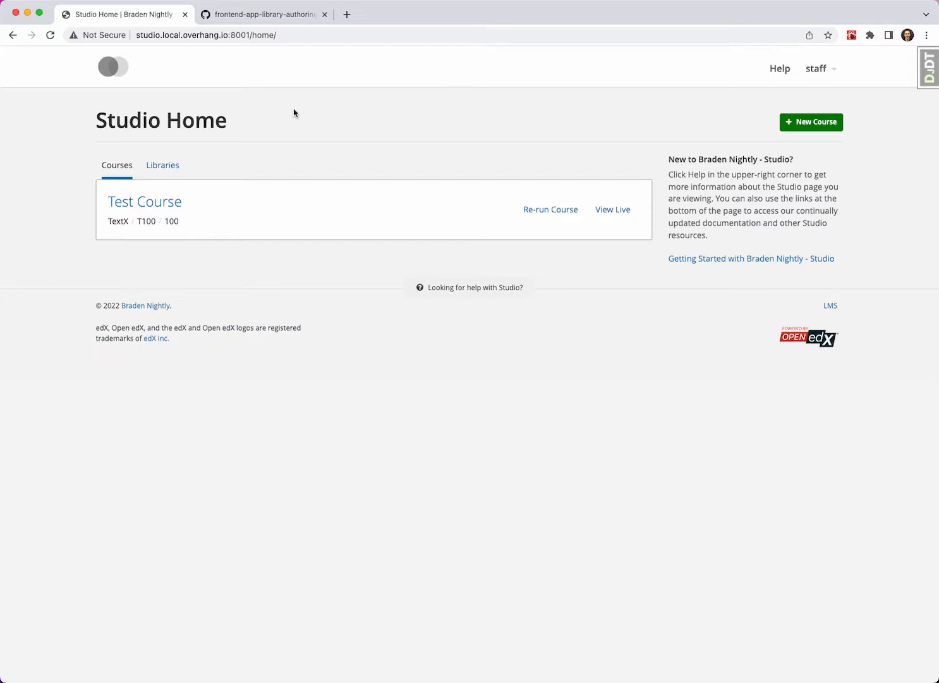
pyautogui.click(162, 164)
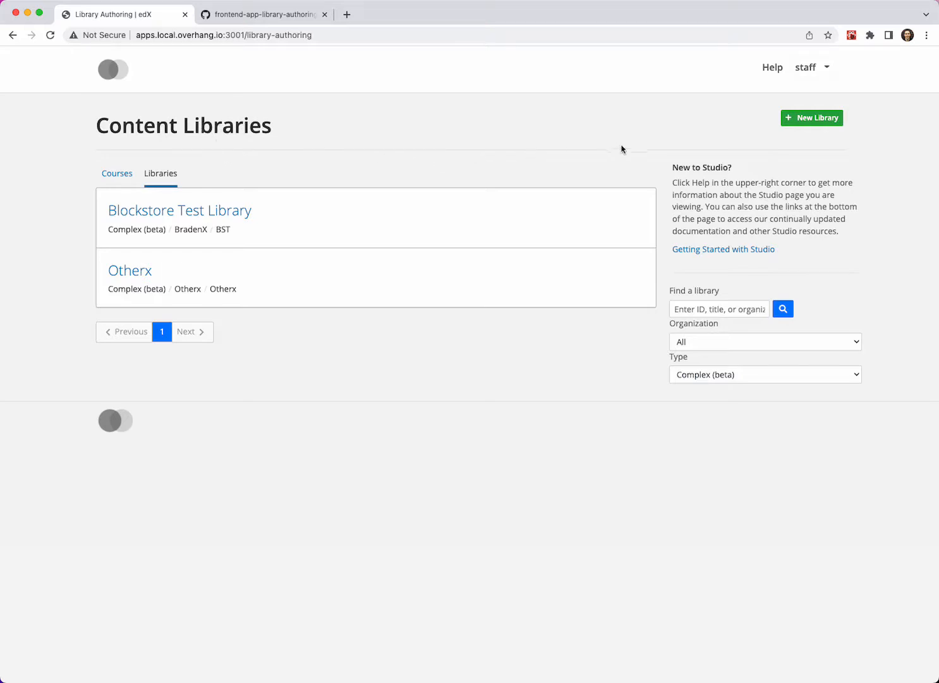
# - Review the library types offered when creating a new library, keep Complex (beta), and cancel the creation
pyautogui.click(801, 120)
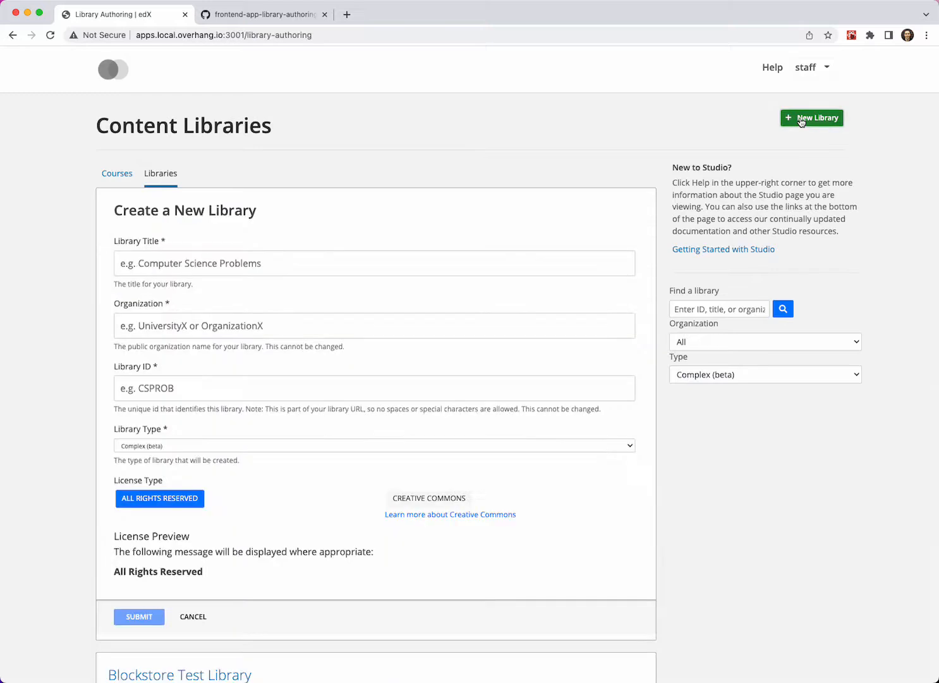
pyautogui.scroll(-2, 497, 285)
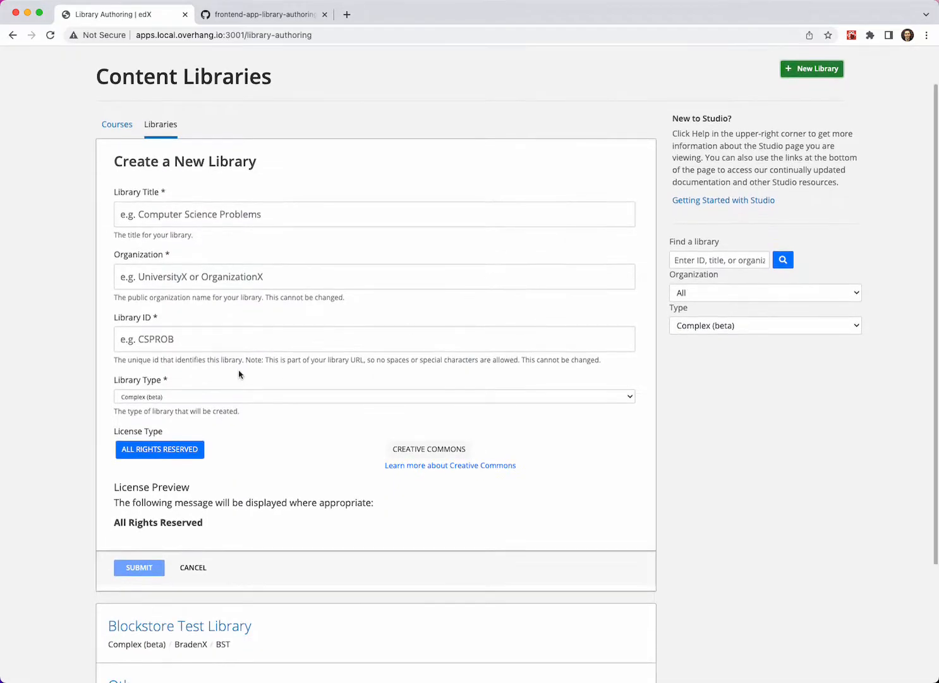
pyautogui.click(138, 397)
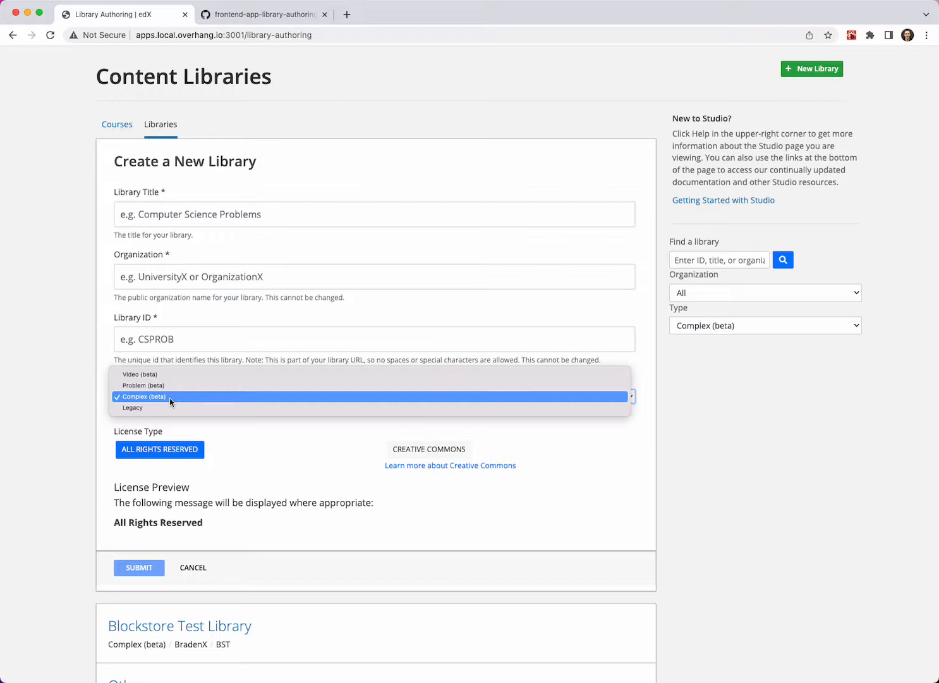
pyautogui.click(135, 398)
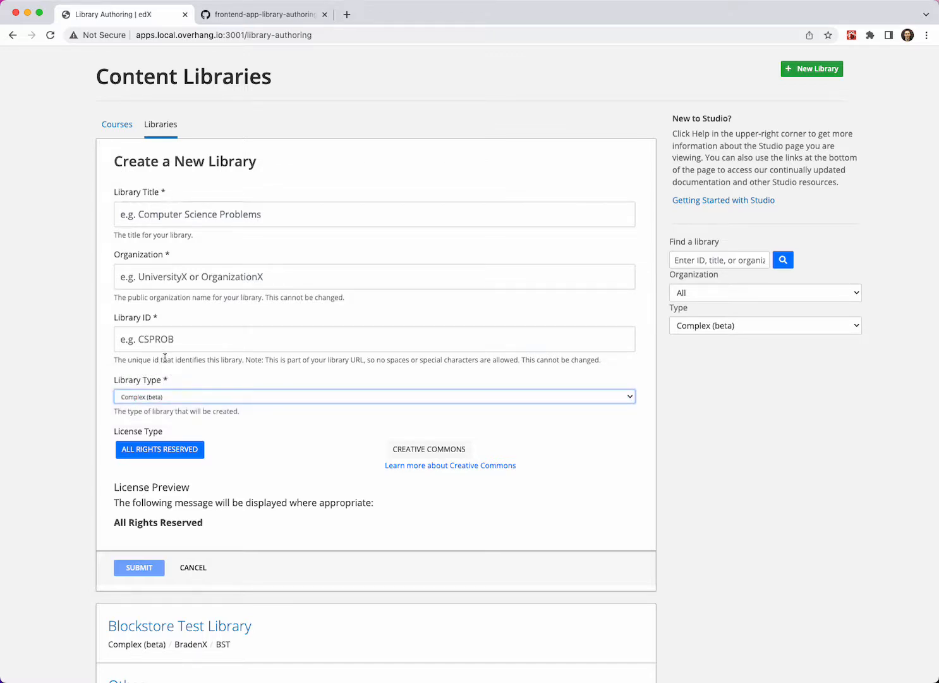
pyautogui.click(192, 567)
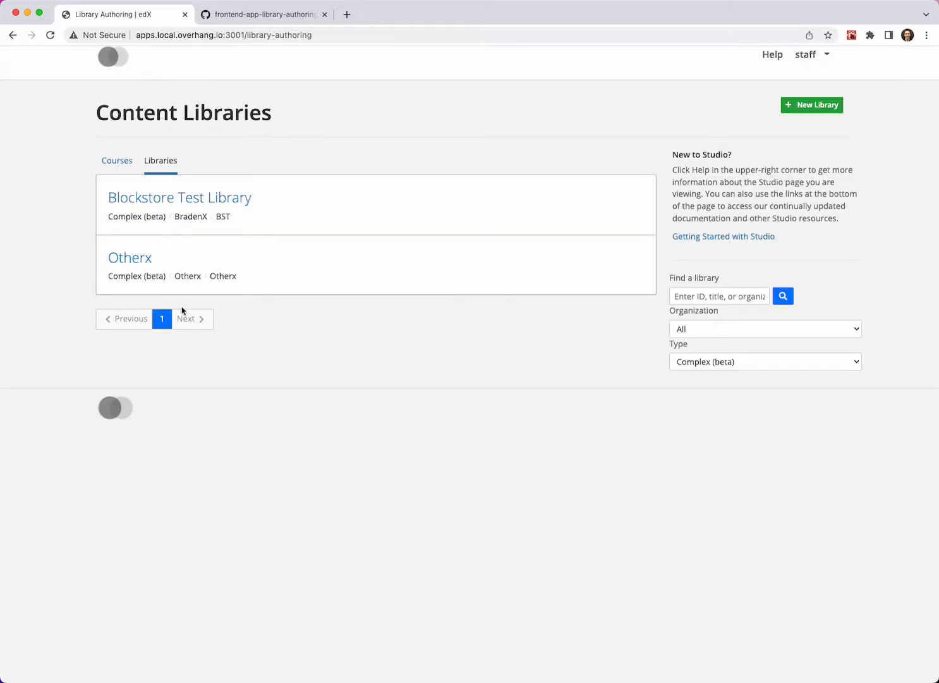
# - Open the Otherx library and add an advanced Drag and Drop component to it
pyautogui.click(146, 265)
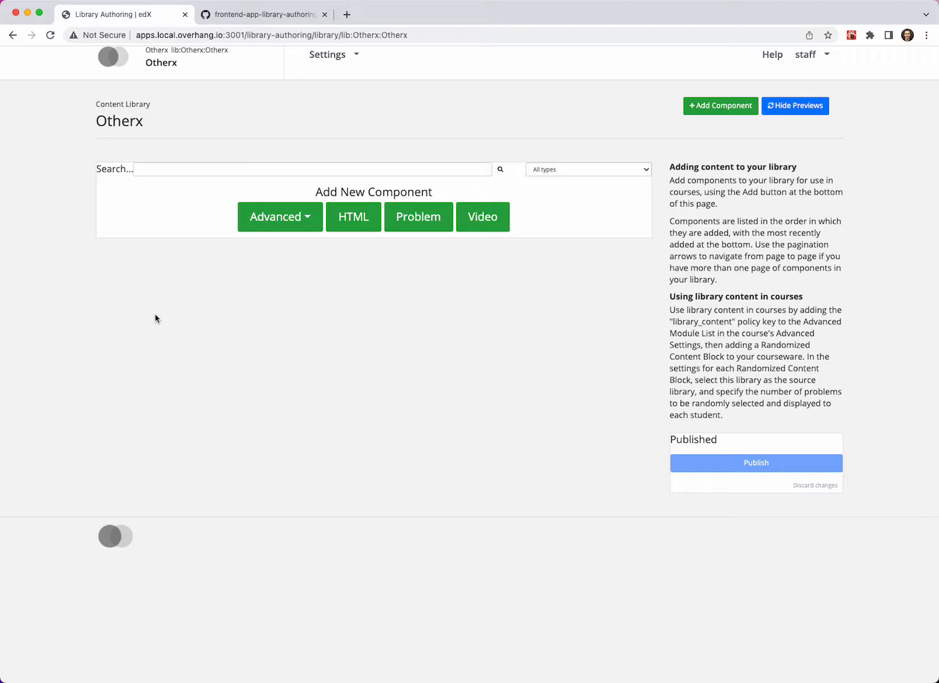
pyautogui.click(269, 220)
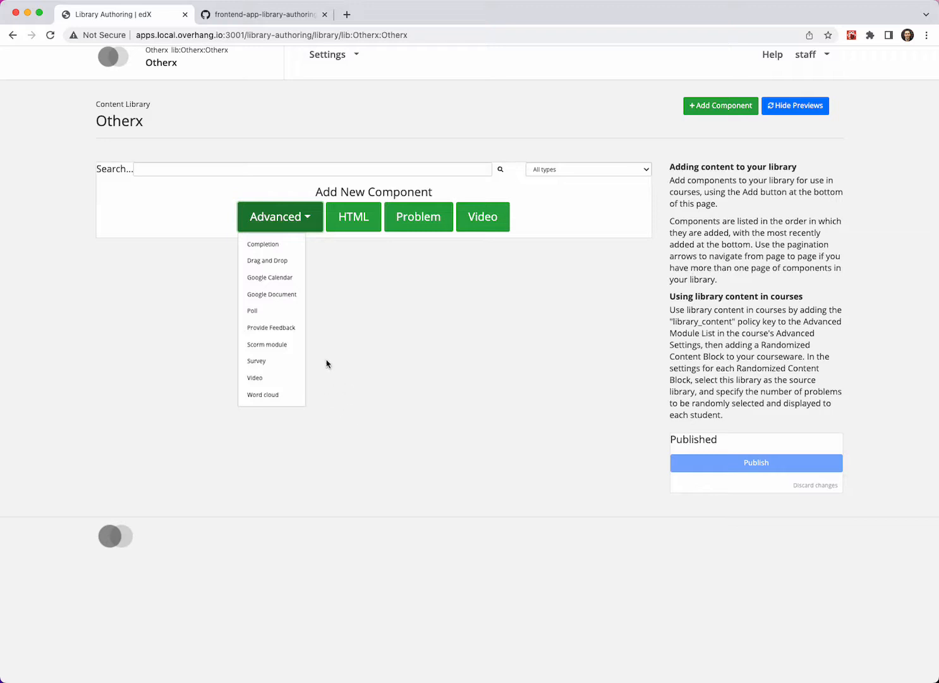
pyautogui.click(294, 265)
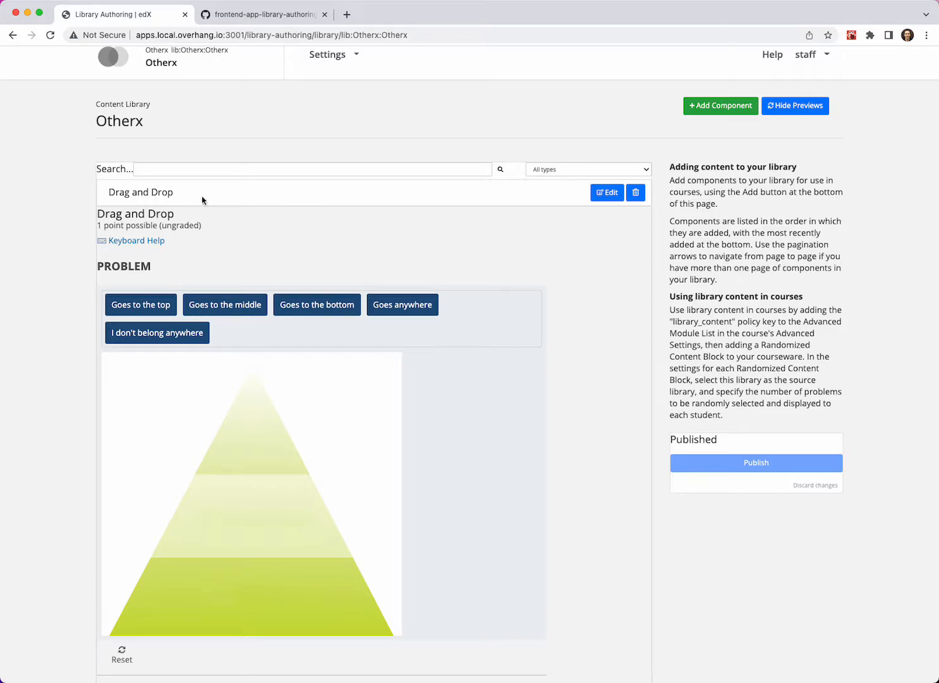
# - Open the Drag and Drop component for editing, upload turbines.jpg as its static asset, and copy the asset's path
pyautogui.click(605, 193)
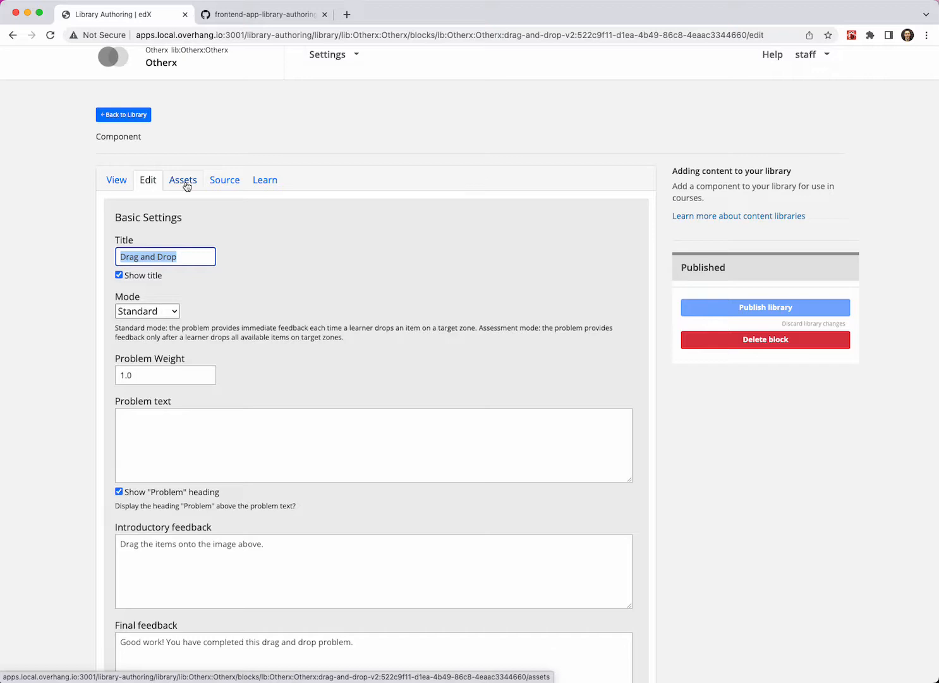
pyautogui.click(183, 181)
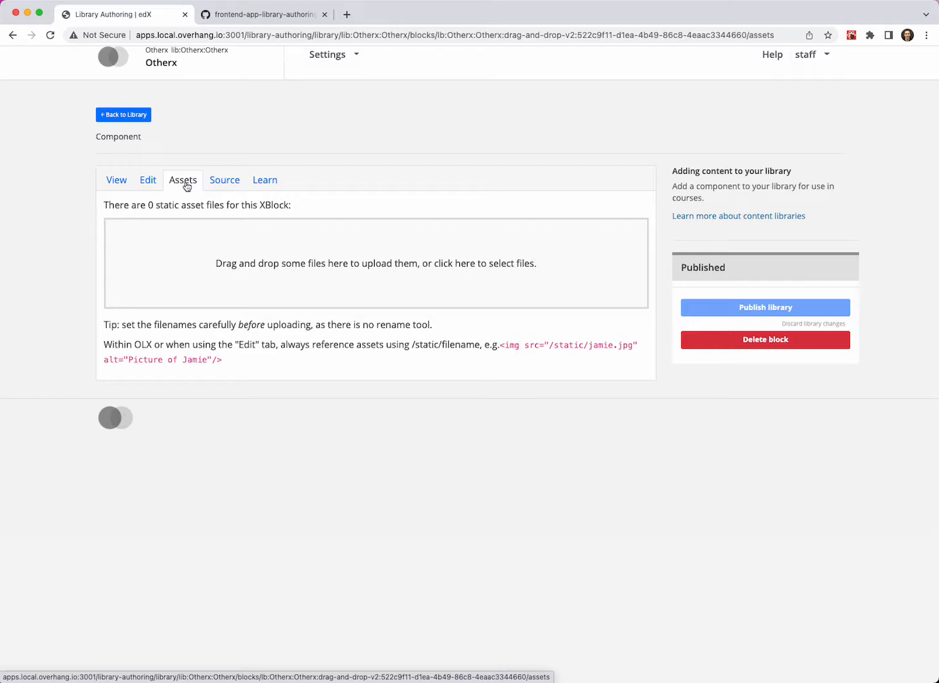
pyautogui.click(184, 182)
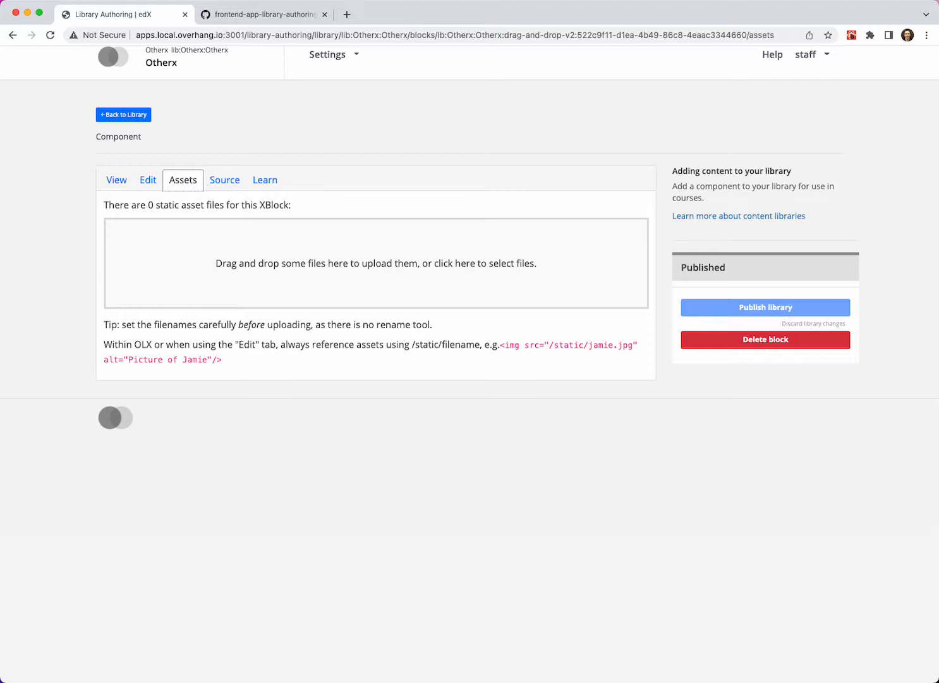
pyautogui.press('super+Tab')
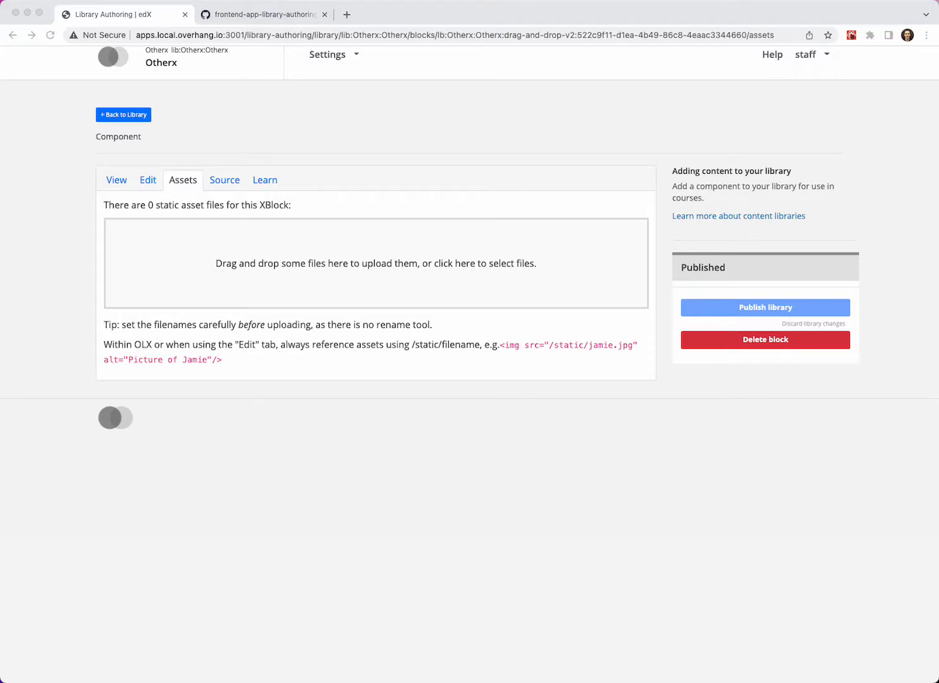
pyautogui.moveTo(455, 680); pyautogui.dragTo(390, 260)
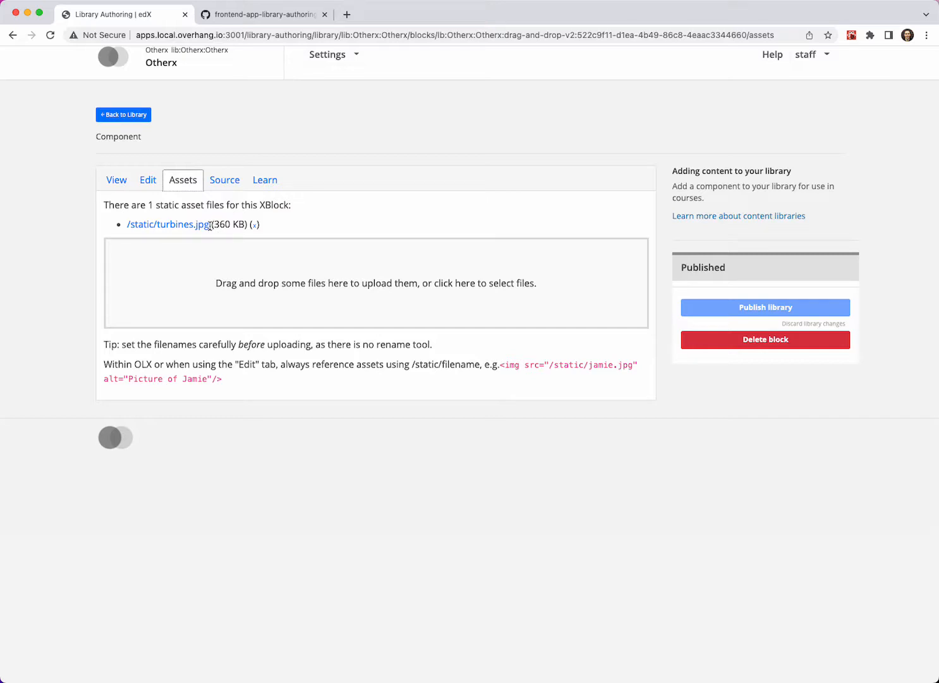
pyautogui.moveTo(210, 227); pyautogui.dragTo(123, 231)
pyautogui.press('super+c')
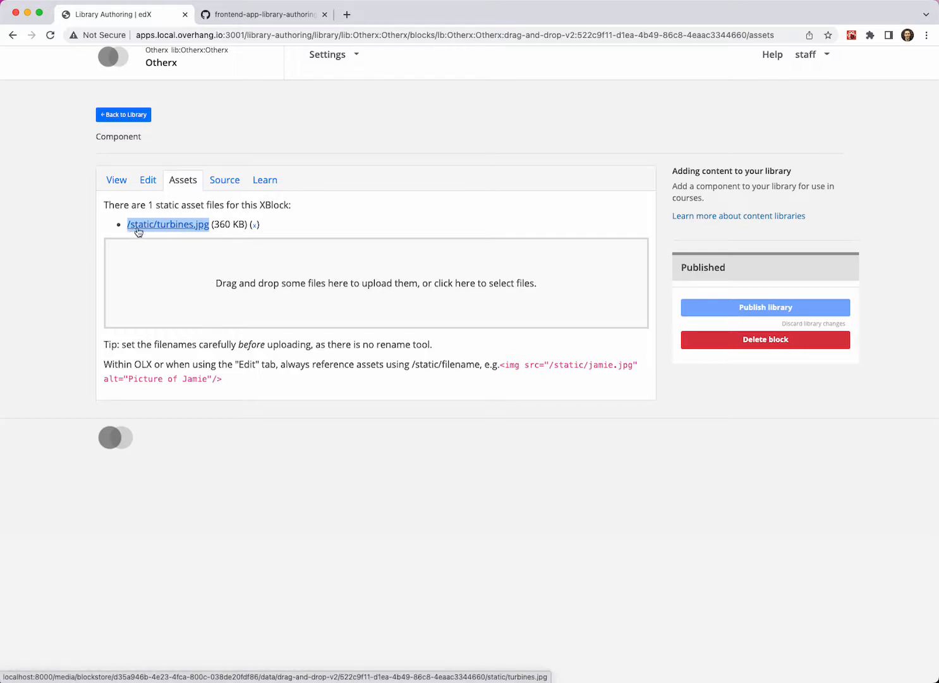
# - Set the title of the Drag and Drop component to "Turbine perspective"
pyautogui.click(146, 182)
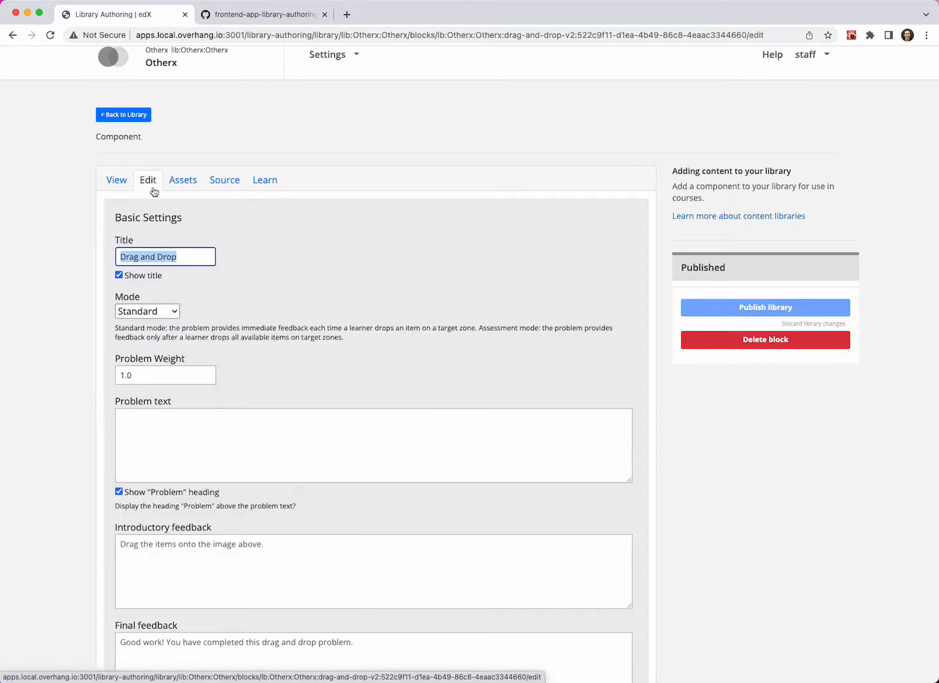
pyautogui.scroll(-4, 201, 233)
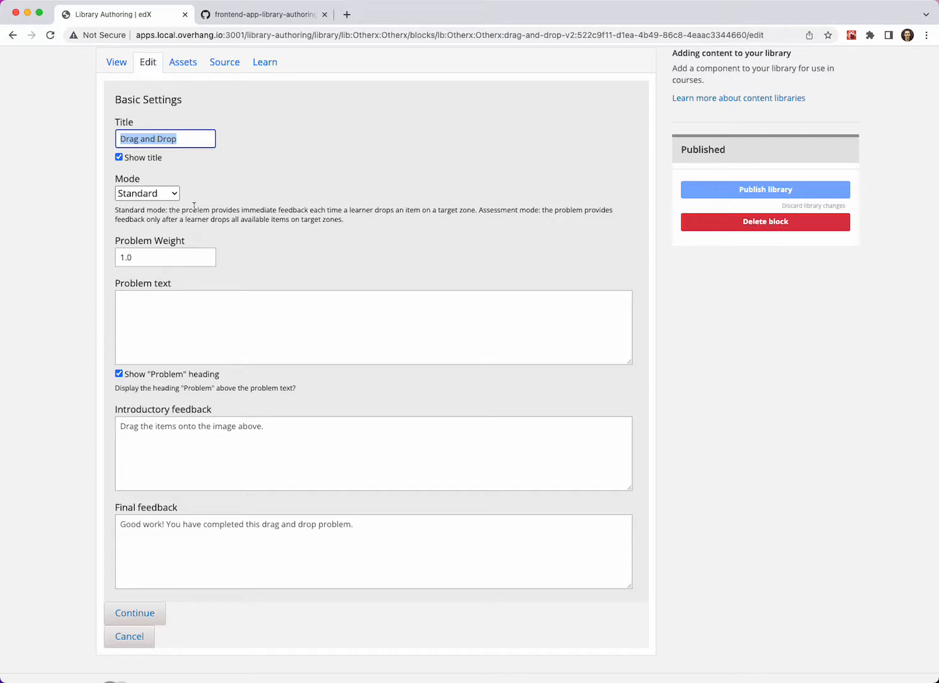
pyautogui.press('super+Tab')
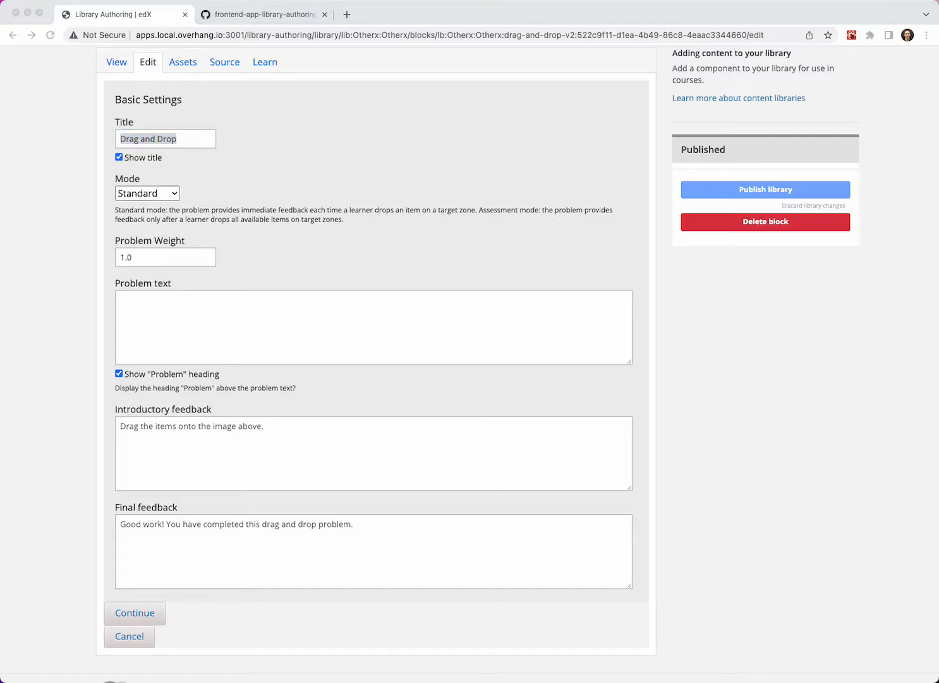
pyautogui.press('super+Tab')
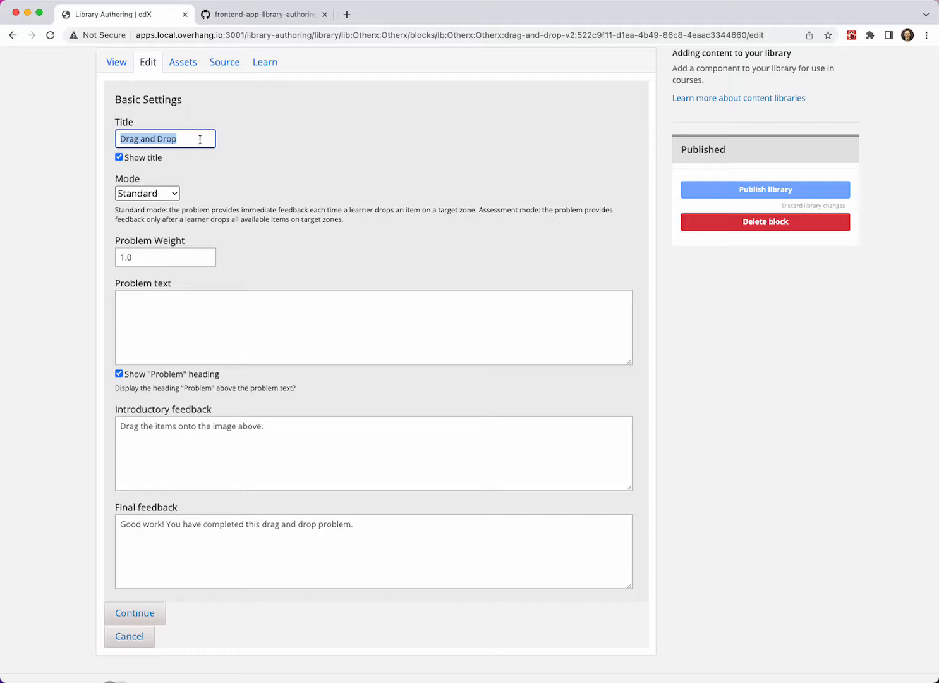
pyautogui.write('Turbine perspective')
# - Set the problem text to "Identify which of these turbines is closer, and which is farther away." and continue to the zone settings
pyautogui.press('super+Tab')
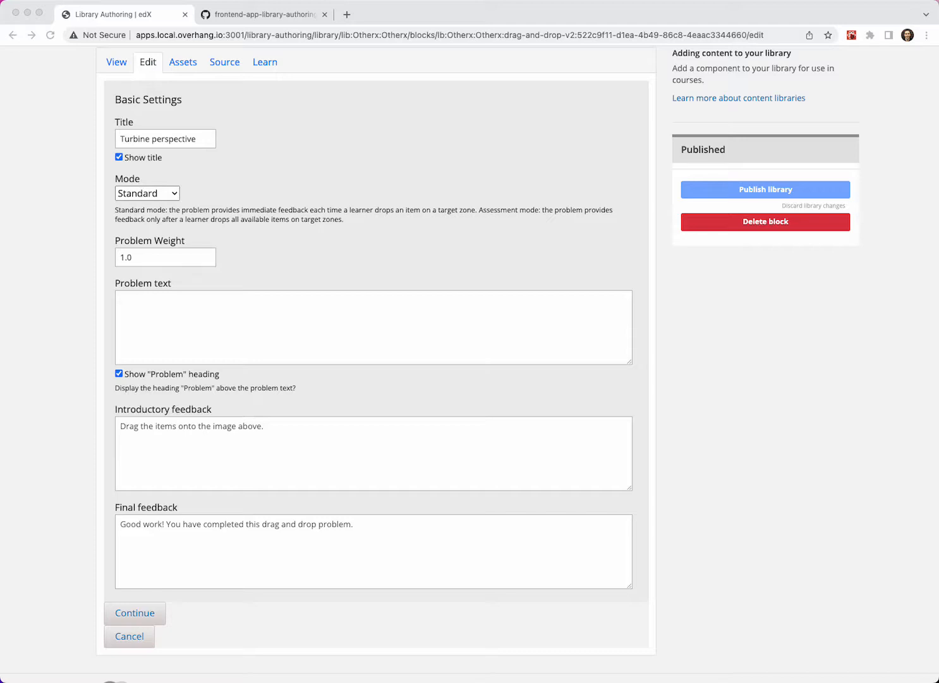
pyautogui.press('super+Tab')
pyautogui.click(210, 324)
pyautogui.write('Identify which of these turbines is closer, and which is farther away.')
pyautogui.click(427, 278)
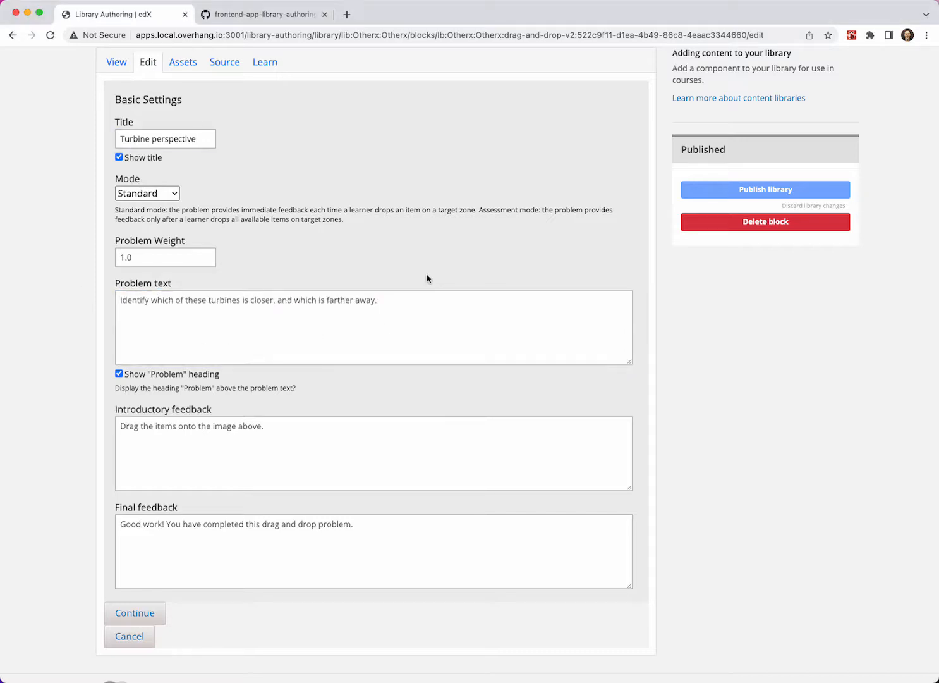
pyautogui.click(159, 613)
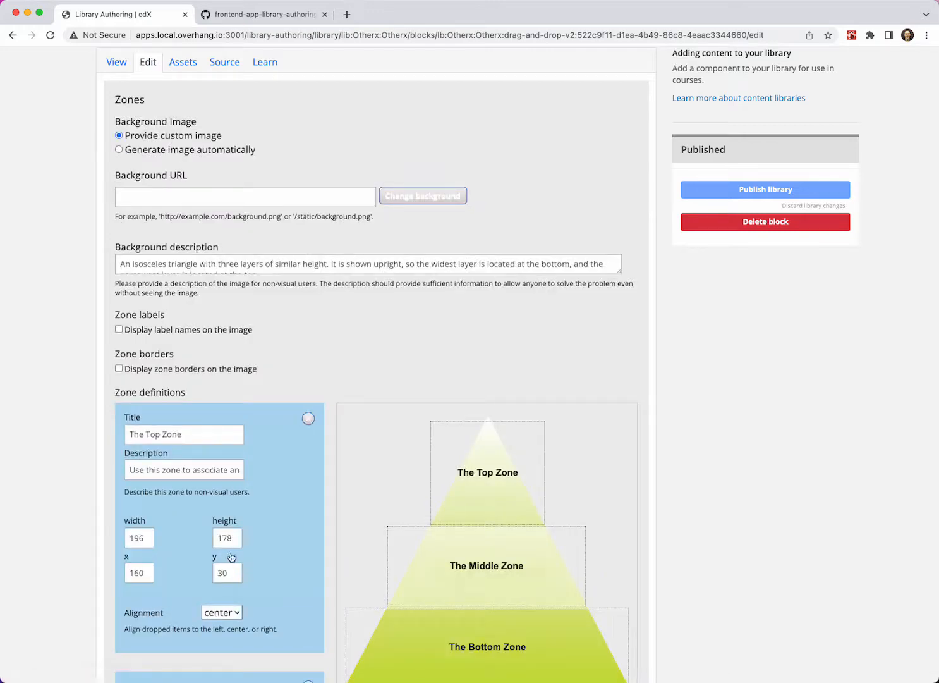
# - Change the problem's background image to /static/turbines.jpg
pyautogui.scroll(-1, 195, 164)
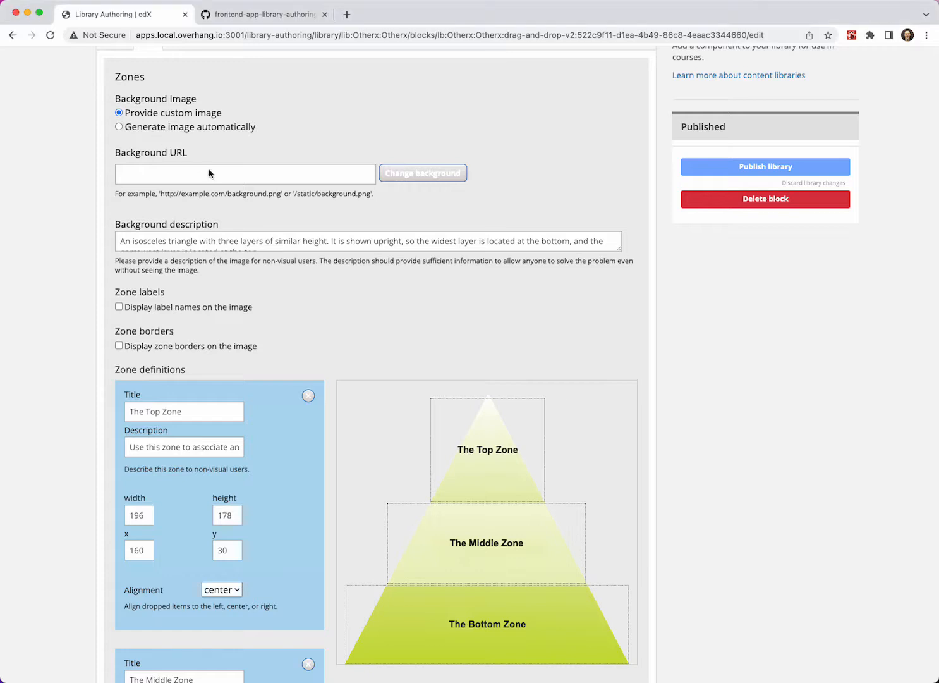
pyautogui.click(183, 175)
pyautogui.press('super+v')
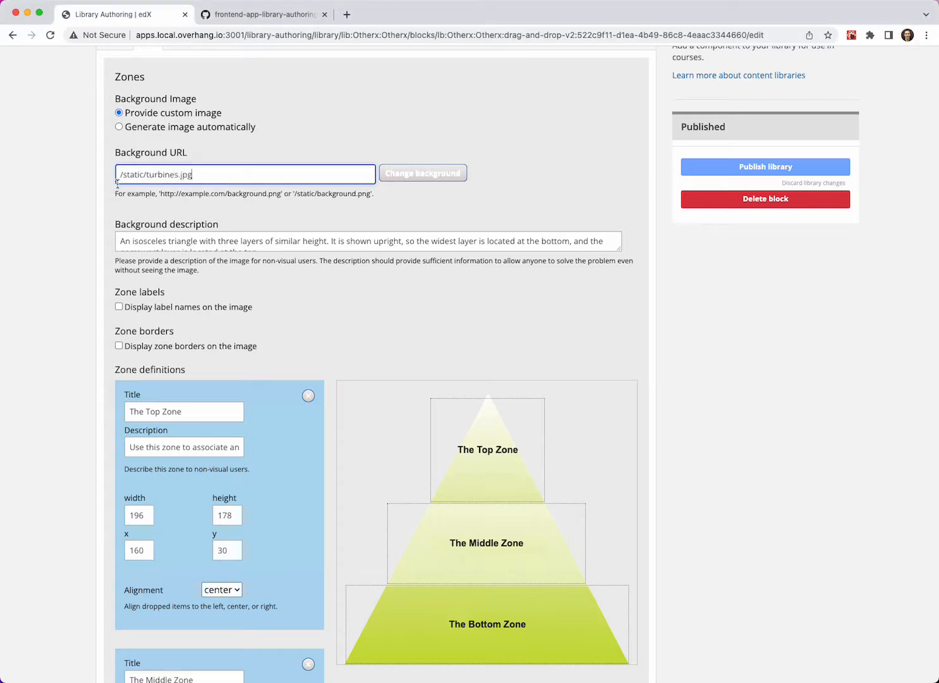
pyautogui.click(398, 177)
# - Change the title of the first zone, The Top Zone, to "Left turbine"
pyautogui.scroll(-3, 347, 188)
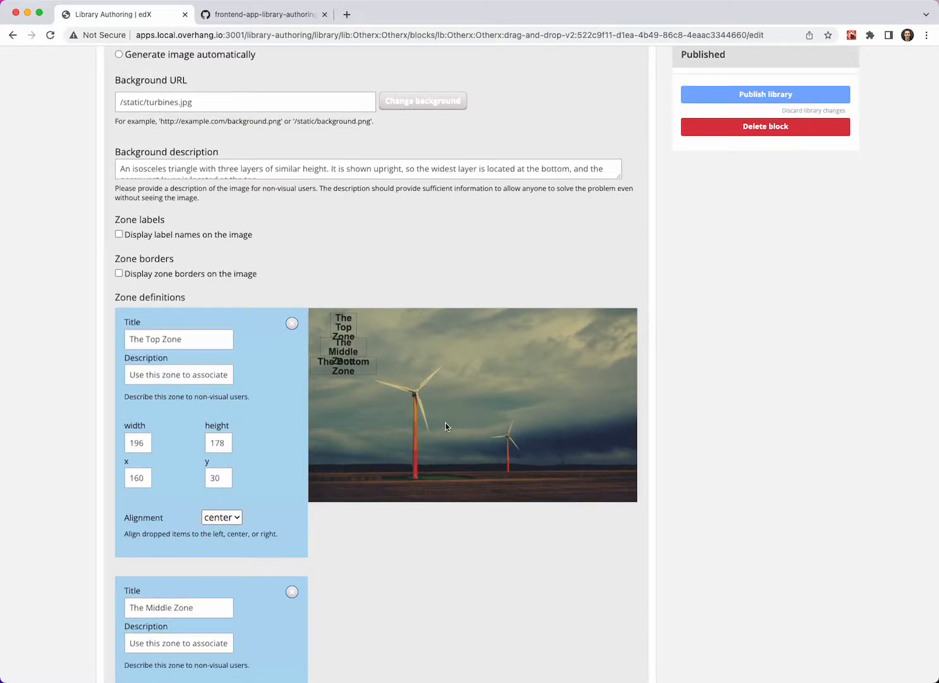
pyautogui.scroll(-2, 400, 411)
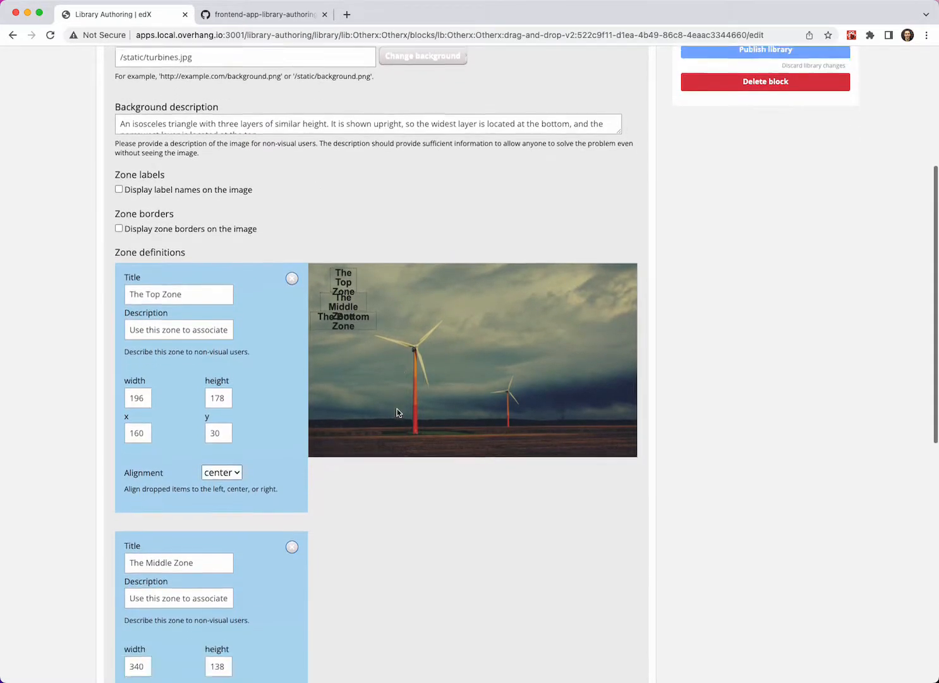
pyautogui.scroll(-3, 397, 412)
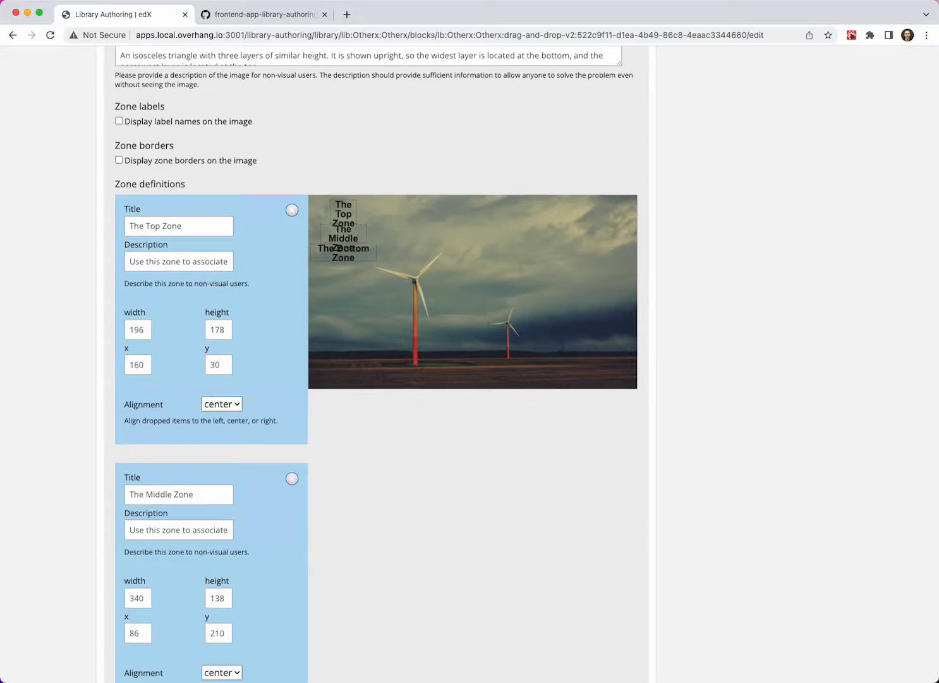
pyautogui.press('super+Tab')
pyautogui.tripleClick(203, 227)
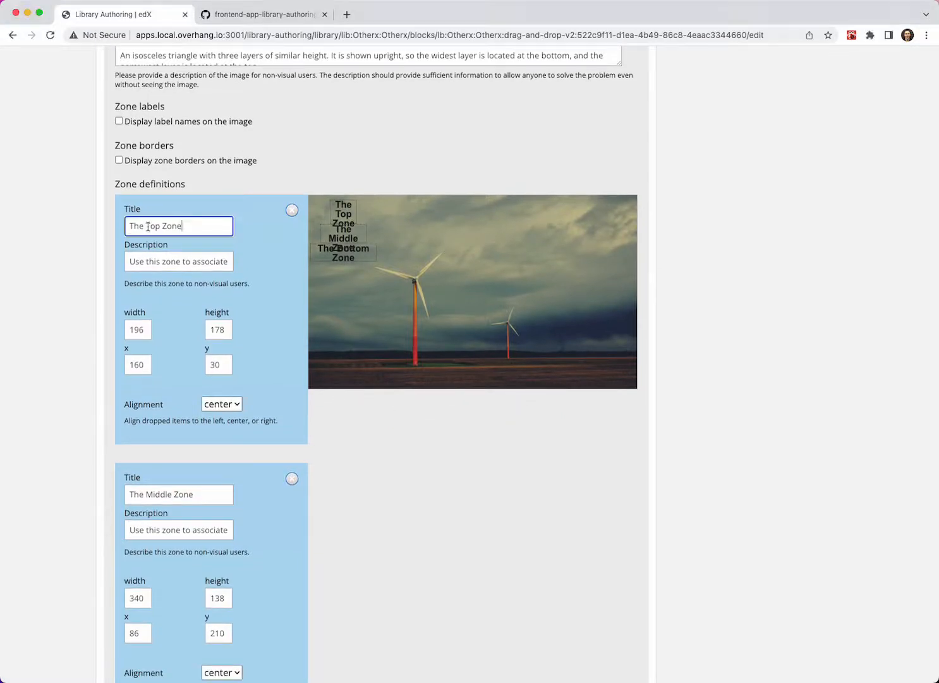
pyautogui.write('Left turbine')
# - Replace the Left turbine zone's description with the prepared text that ends in "which appears larger."
pyautogui.press('super+Tab')
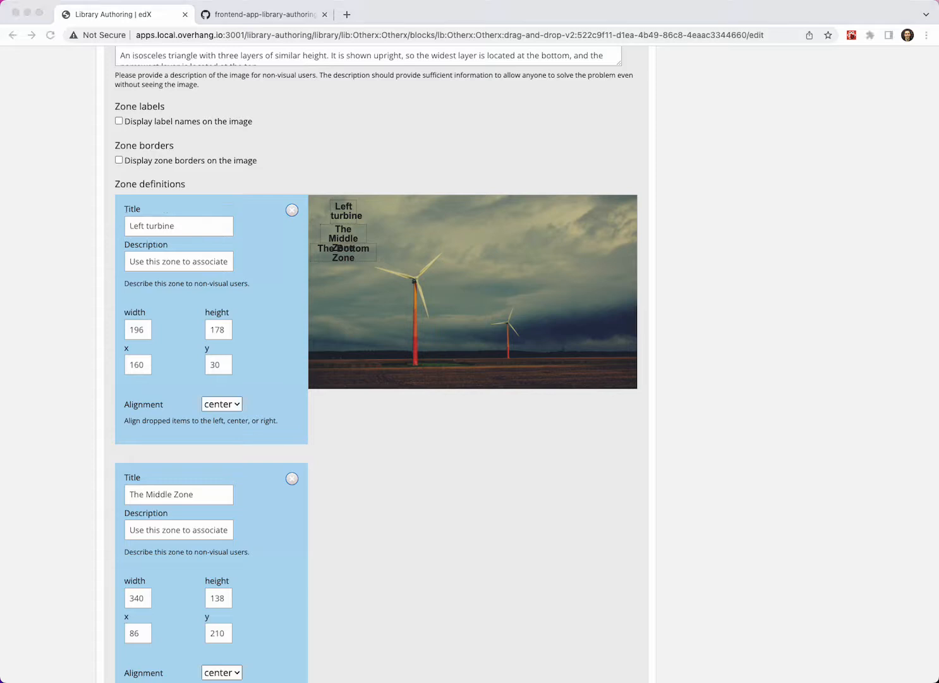
pyautogui.press('super+Tab')
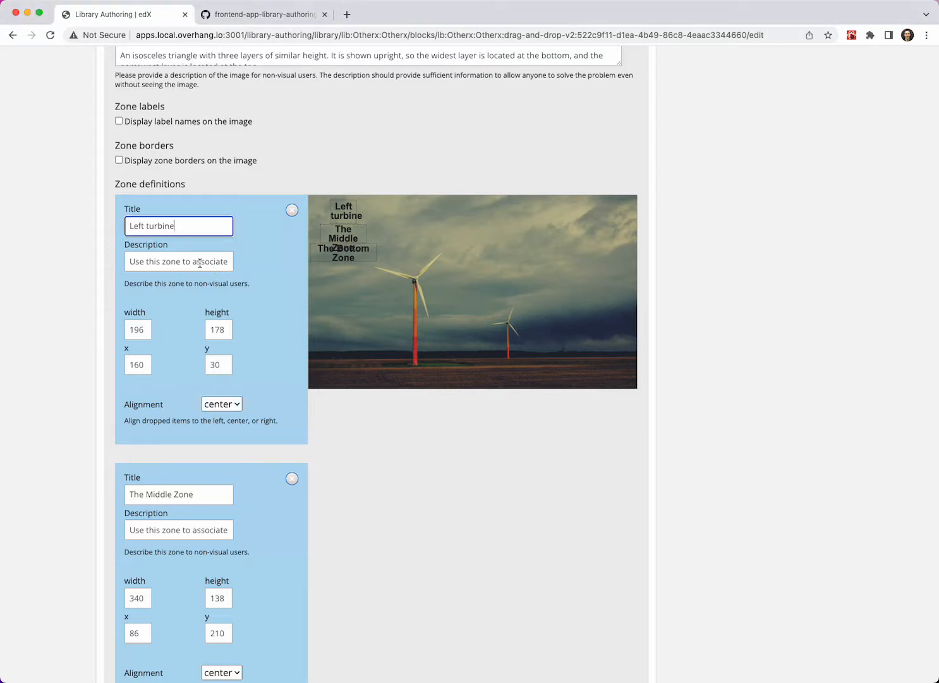
pyautogui.tripleClick(197, 262)
pyautogui.press('super+v')
pyautogui.scroll(1, 197, 263)
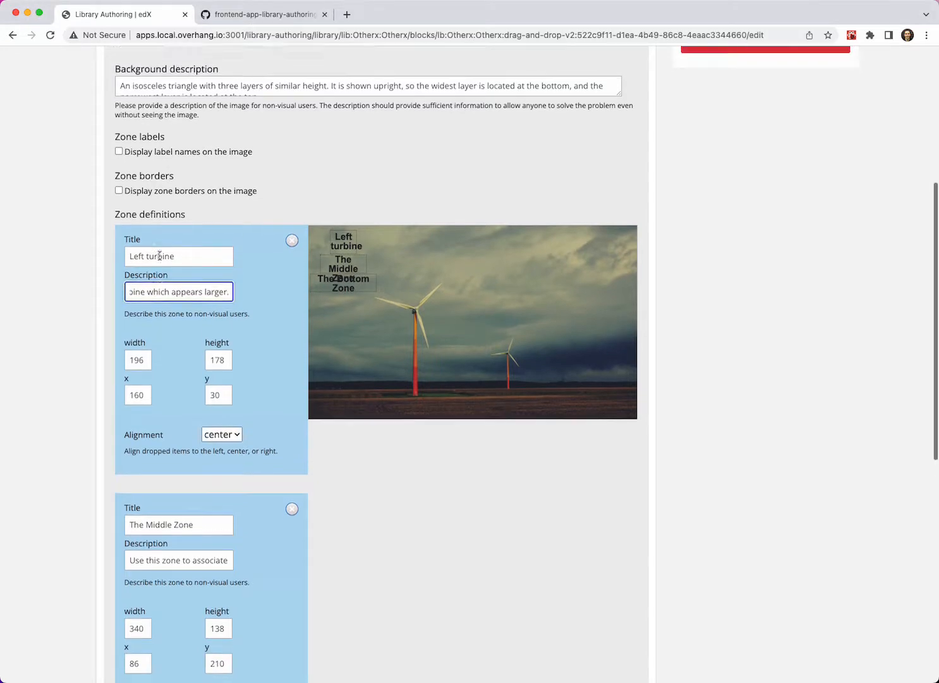
# - Replace the background description with the prepared text "Two wind turbines, one closer than the other."
pyautogui.press('super+Tab')
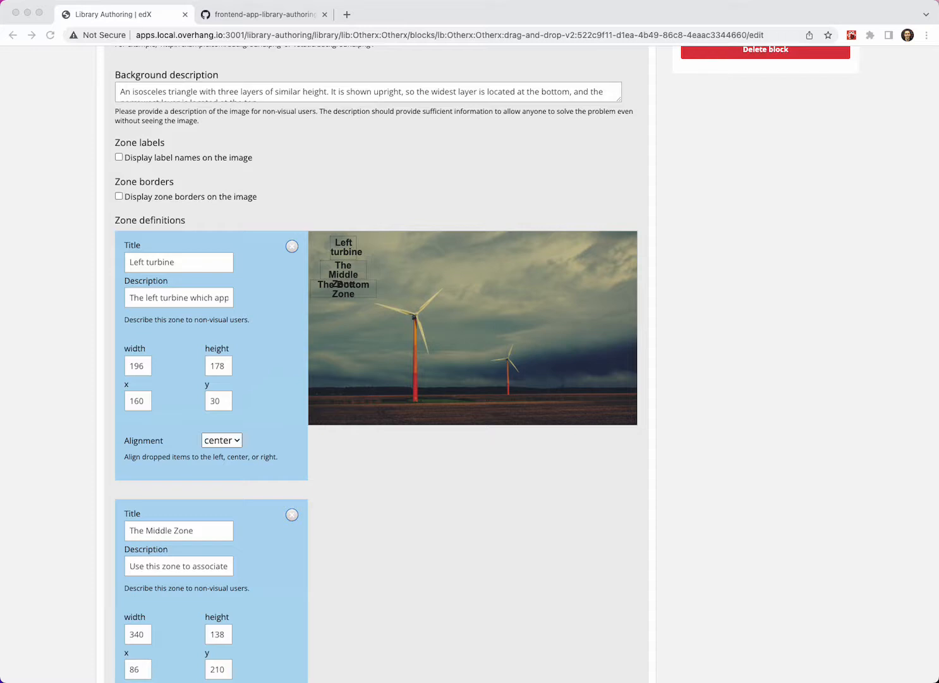
pyautogui.click(295, 93)
pyautogui.tripleClick(294, 92)
pyautogui.write('Two wind turbines, one closer than the other')
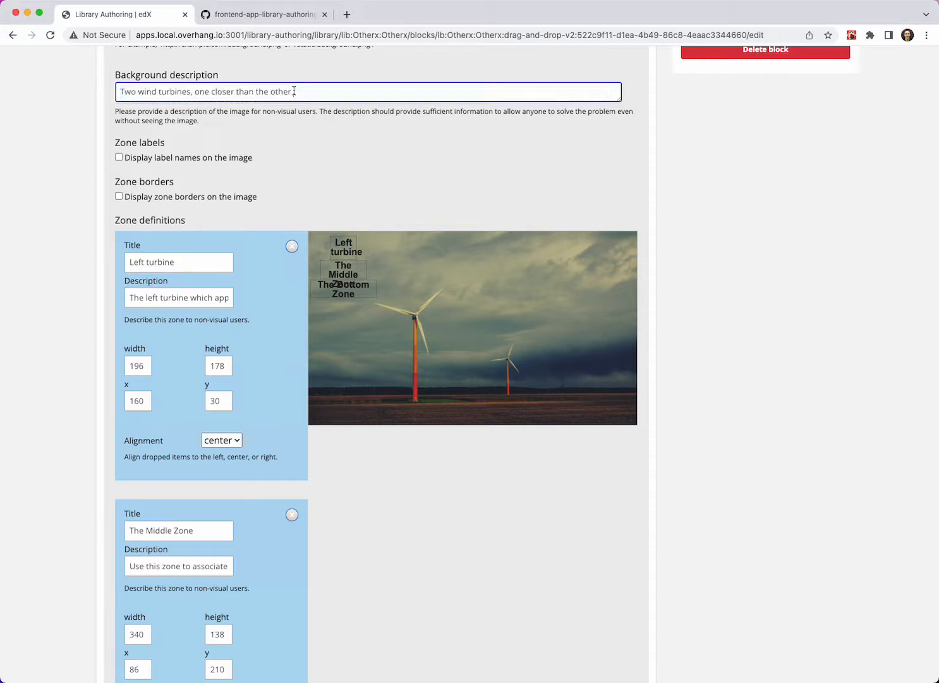
pyautogui.click(316, 121)
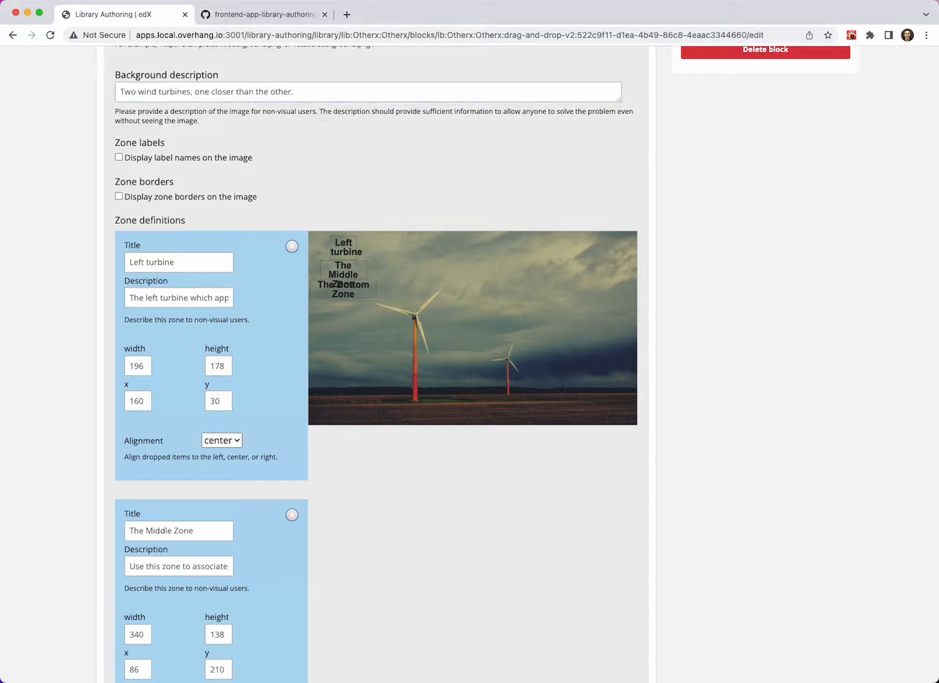
# - Set the Left turbine zone's width to 550, height to 900, x to 450 and y to 400
pyautogui.doubleClick(141, 367)
pyautogui.write('550')
pyautogui.press('Tab')
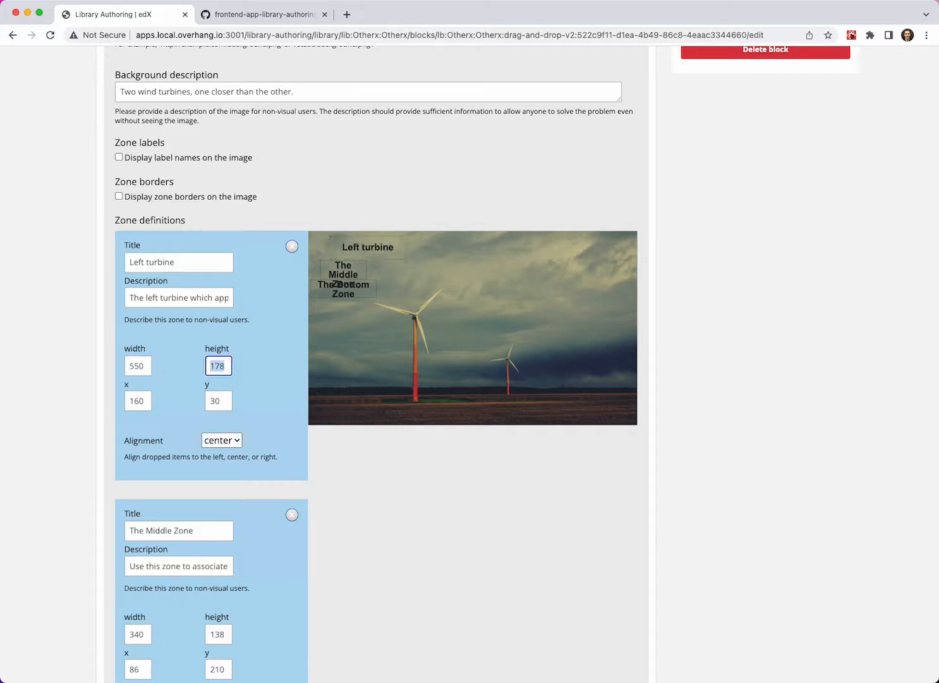
pyautogui.write('900')
pyautogui.press('Tab')
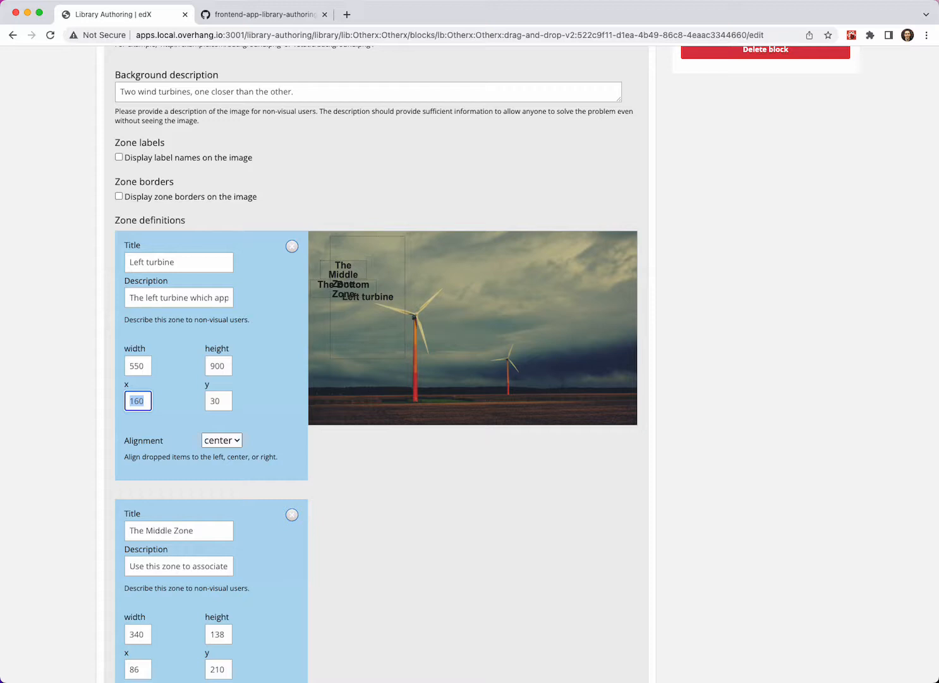
pyautogui.write('450')
pyautogui.press('Tab')
pyautogui.write('400')
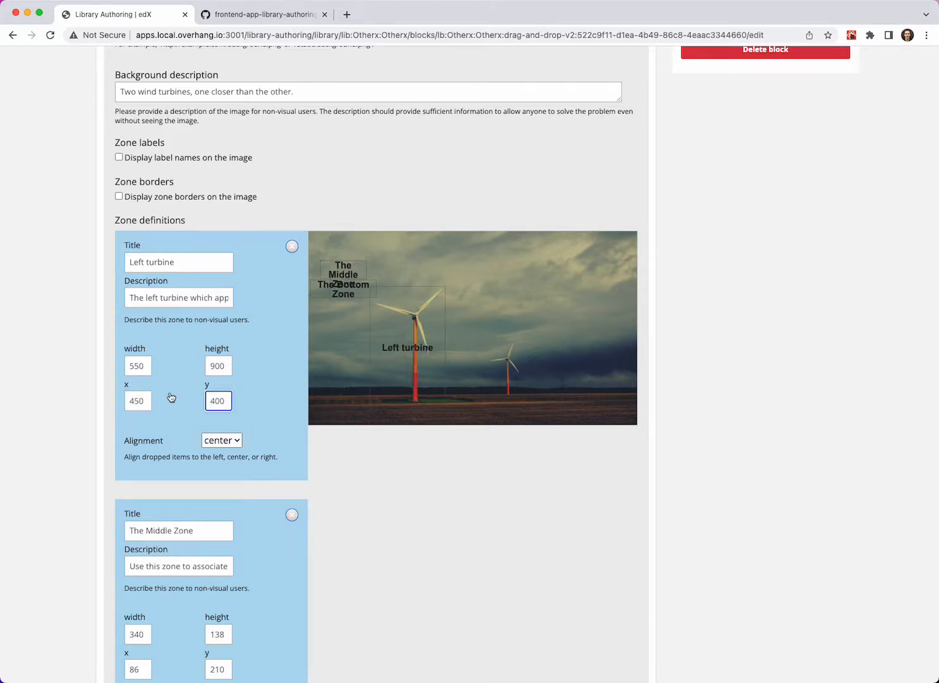
# - Retitle The Middle Zone as "Right Turbine" and replace its description with the prepared text that begins "The right turbine which"
pyautogui.scroll(-3, 188, 410)
pyautogui.scroll(-1, 188, 410)
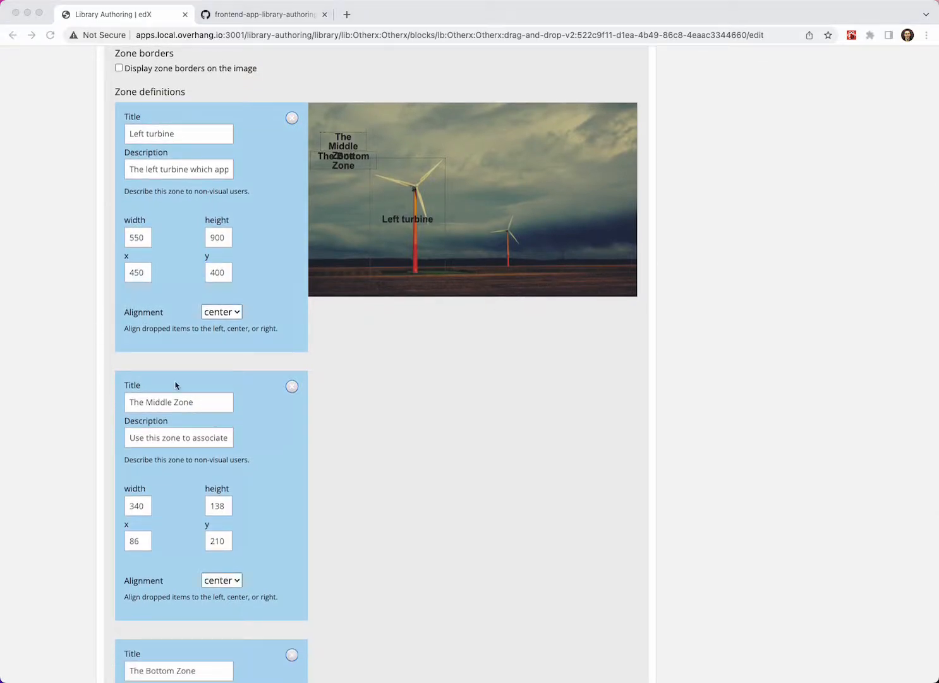
pyautogui.click(207, 402)
pyautogui.press('super+a')
pyautogui.write('Right Turbine')
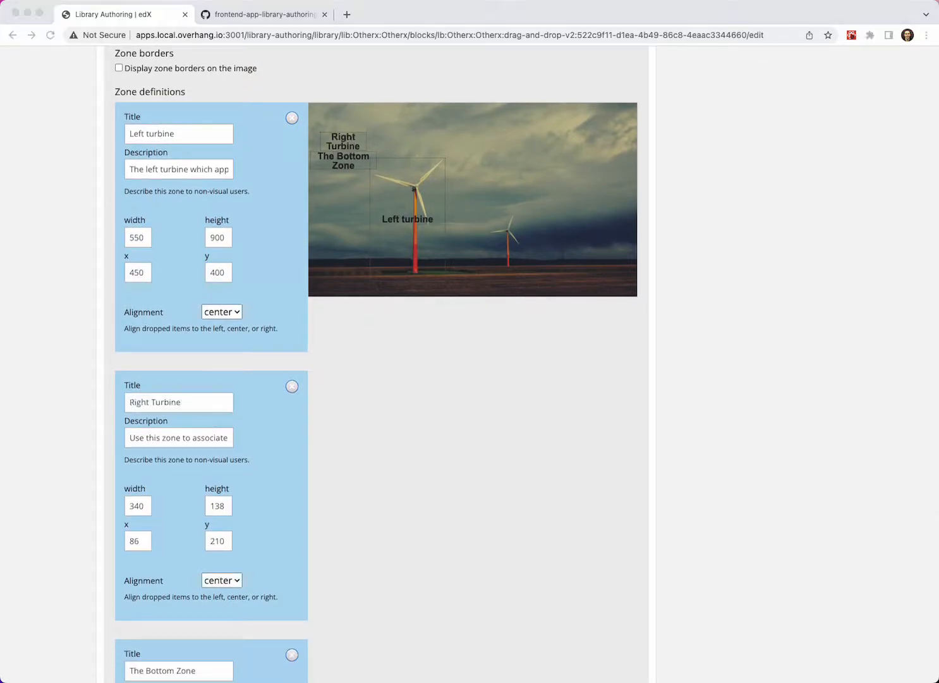
pyautogui.click(198, 410)
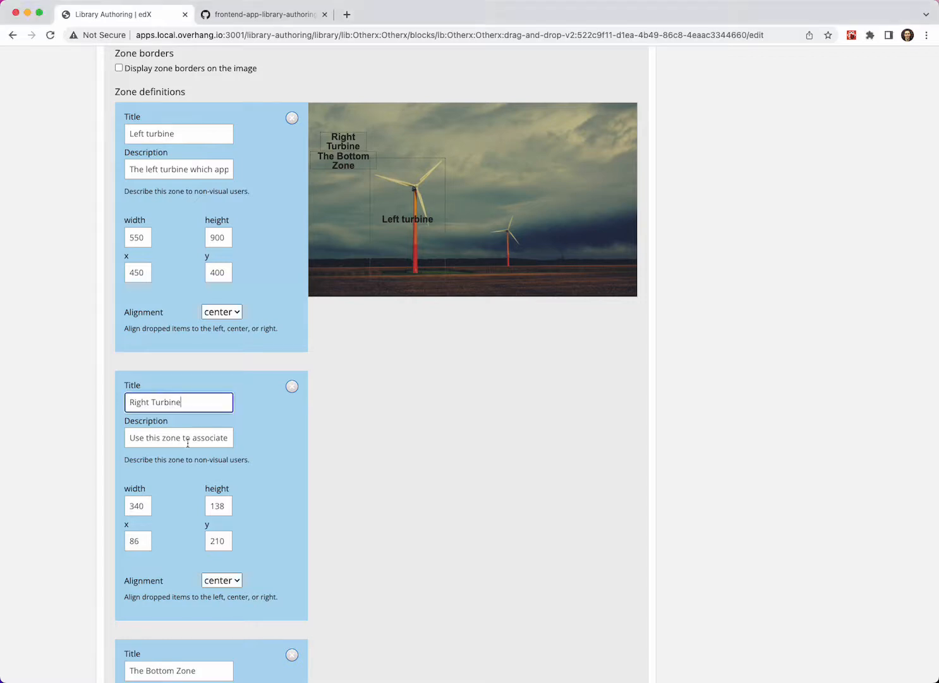
pyautogui.click(187, 437)
pyautogui.press('super+a')
pyautogui.press('super+v')
# - Set the Right Turbine zone's width to 300, height to 400, x to 1300 and y to 800
pyautogui.doubleClick(141, 504)
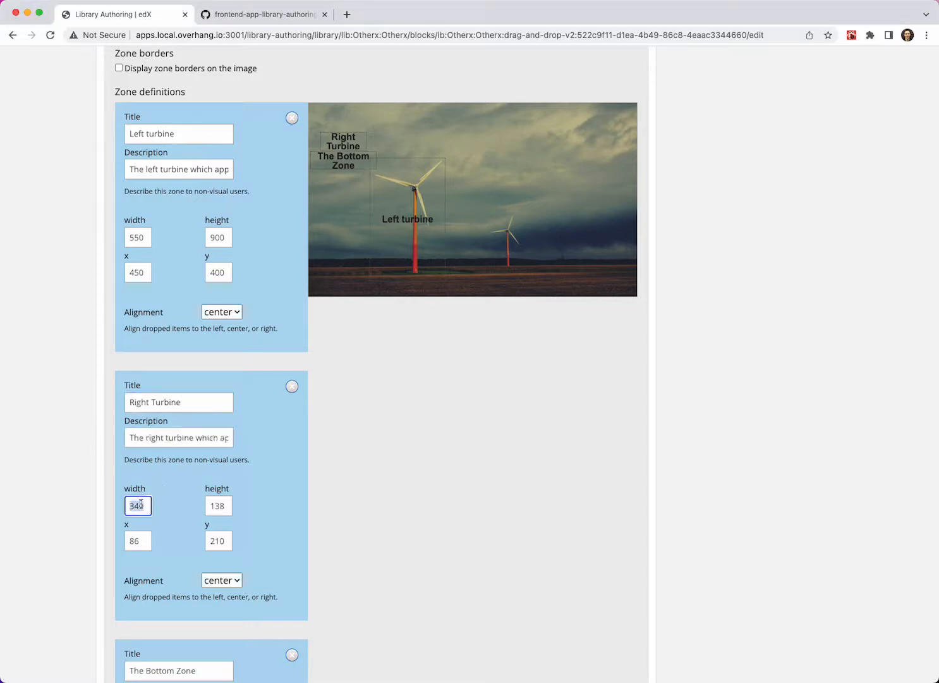
pyautogui.write('300')
pyautogui.press('Tab')
pyautogui.write('400')
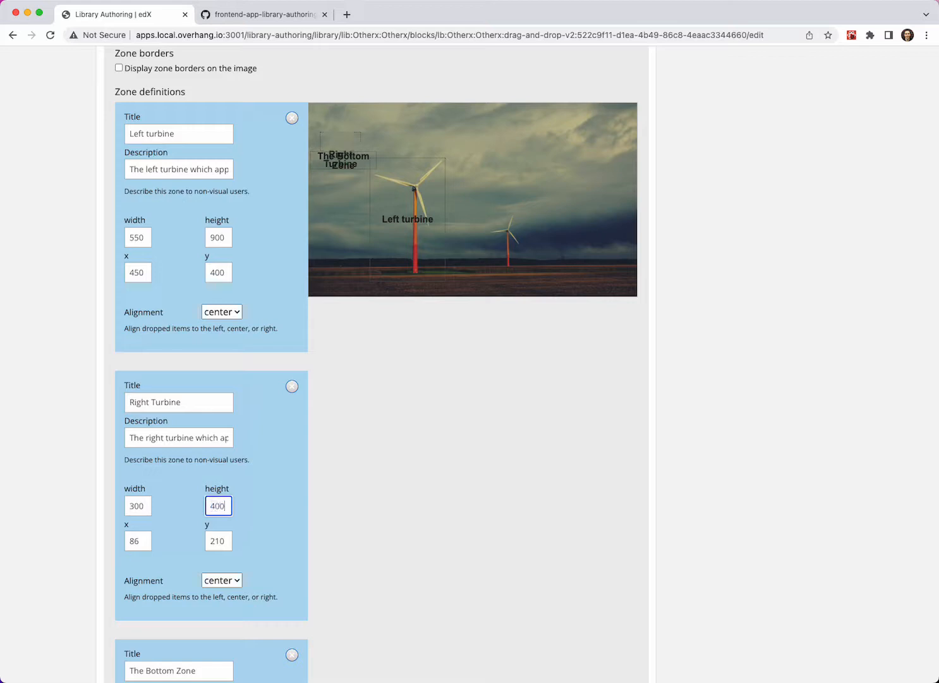
pyautogui.press('Tab')
pyautogui.write('1300')
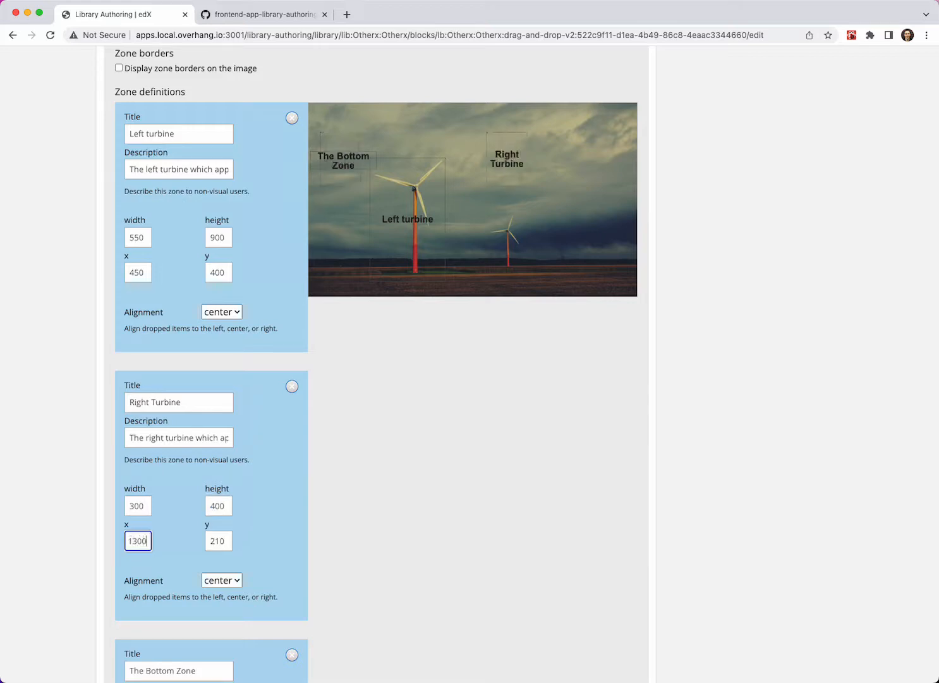
pyautogui.press('Tab')
pyautogui.write('800')
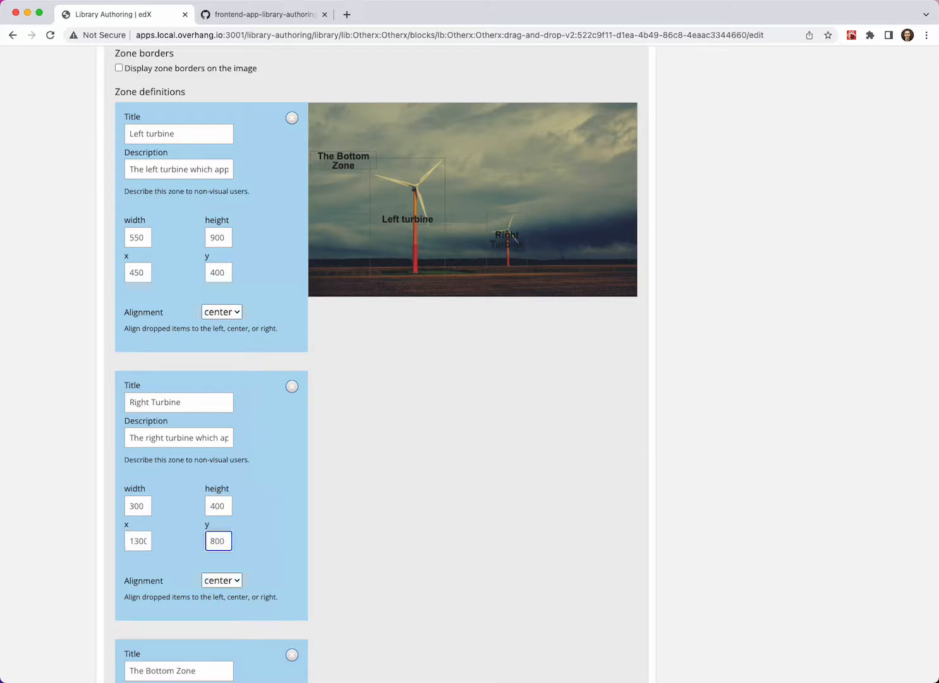
# - Remove The Bottom Zone and continue to the item settings
pyautogui.scroll(-5, 318, 489)
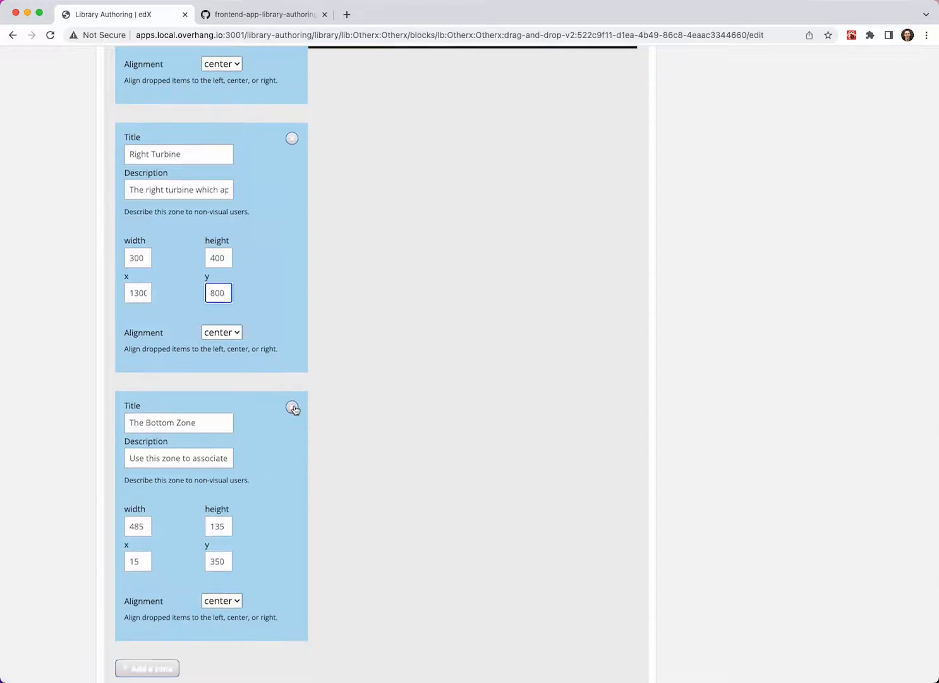
pyautogui.click(293, 408)
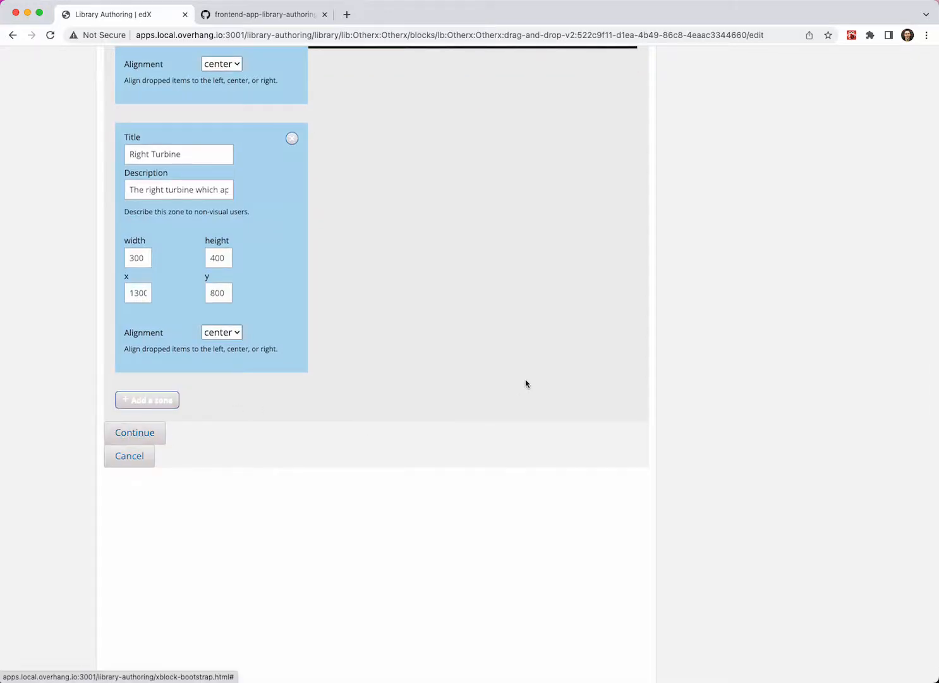
pyautogui.scroll(4, 525, 383)
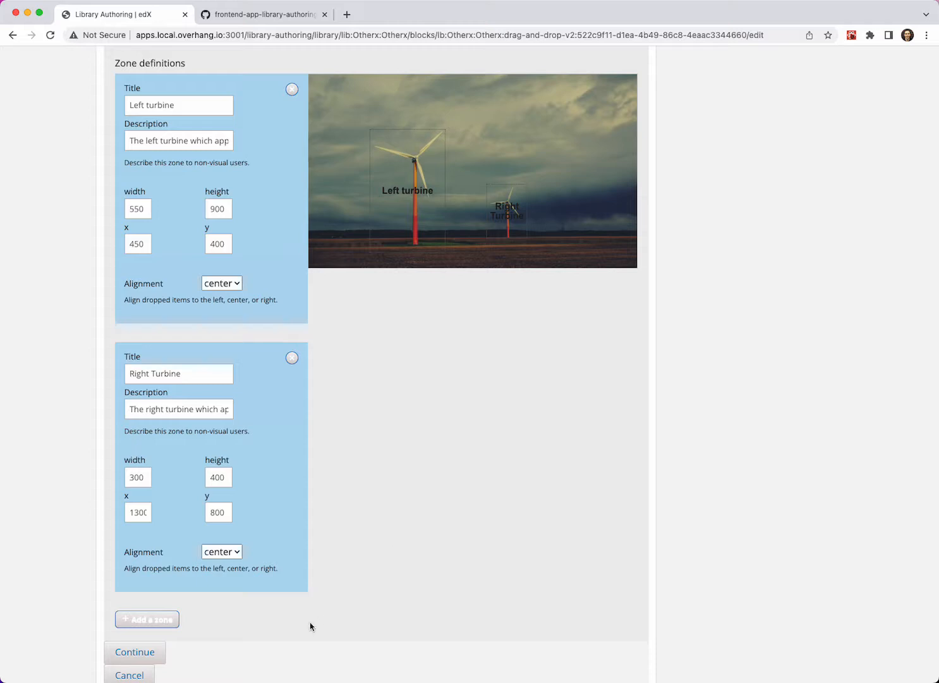
pyautogui.click(153, 654)
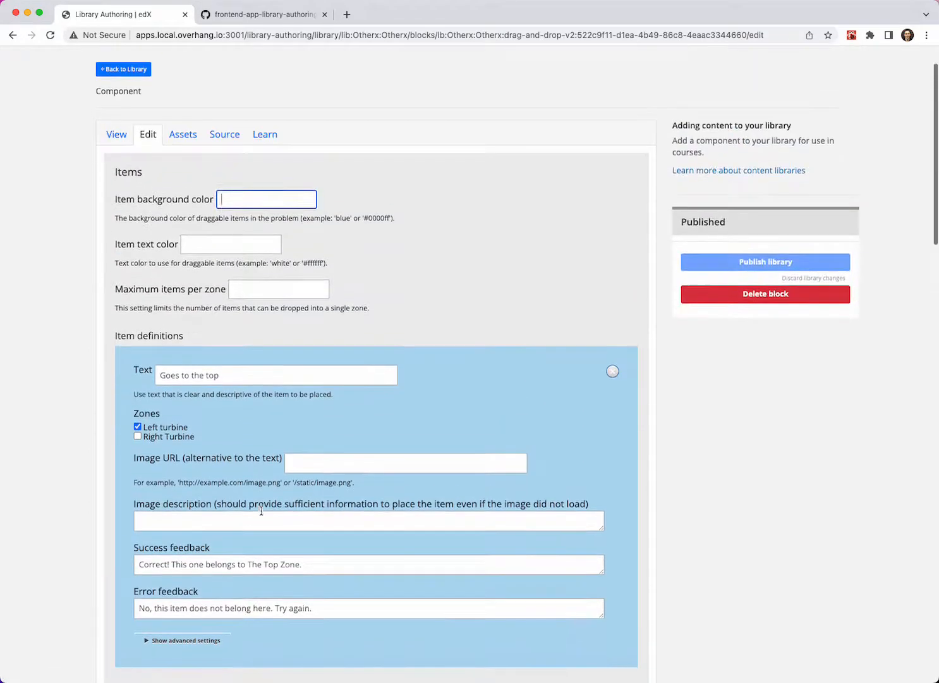
# - Change the first item's text to "Closer turbine" and shorten its success feedback to "Correct!"
pyautogui.scroll(-5, 261, 511)
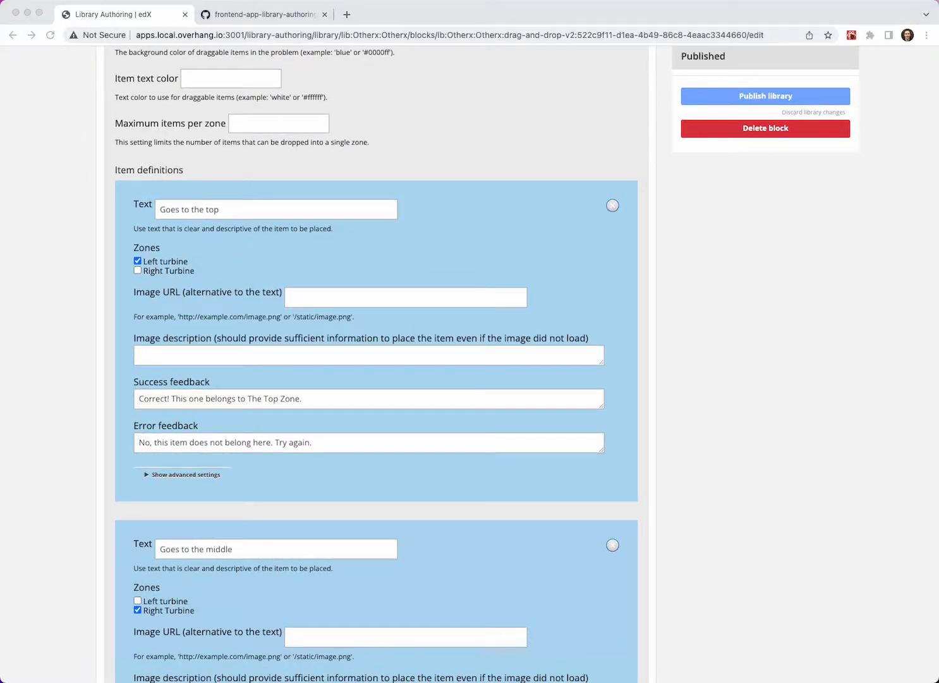
pyautogui.click(253, 211)
pyautogui.tripleClick(253, 211)
pyautogui.write('Closer turbine')
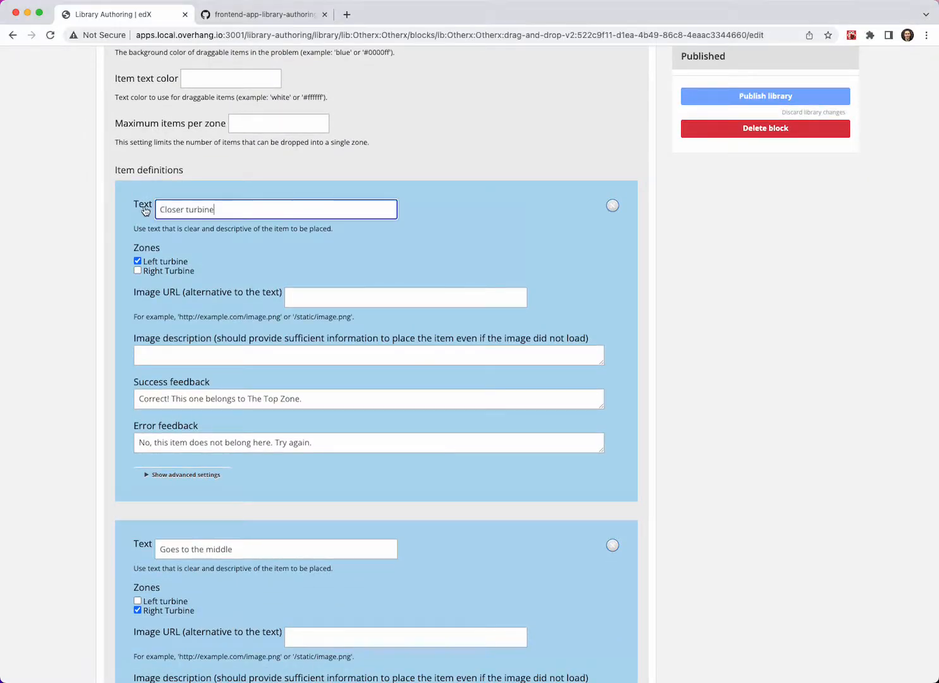
pyautogui.click(381, 188)
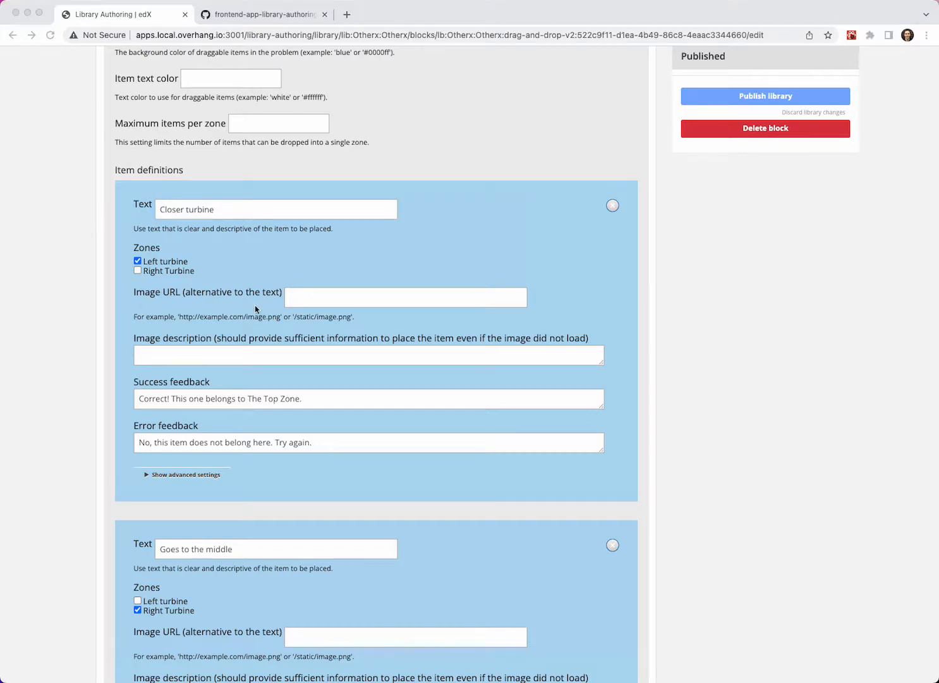
pyautogui.scroll(-1, 256, 309)
pyautogui.moveTo(307, 339); pyautogui.dragTo(170, 338)
pyautogui.press('BackSpace')
pyautogui.click(149, 357)
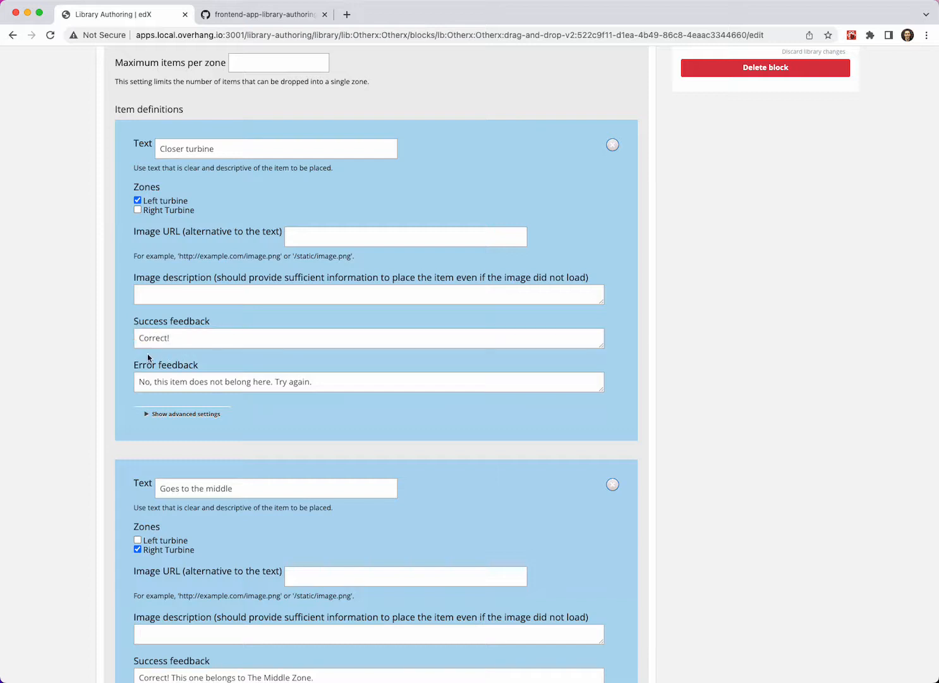
# - Change the "Goes to the middle" item's text to "Farther turbine" and shorten its success feedback to "Correct!"
pyautogui.scroll(-5, 148, 355)
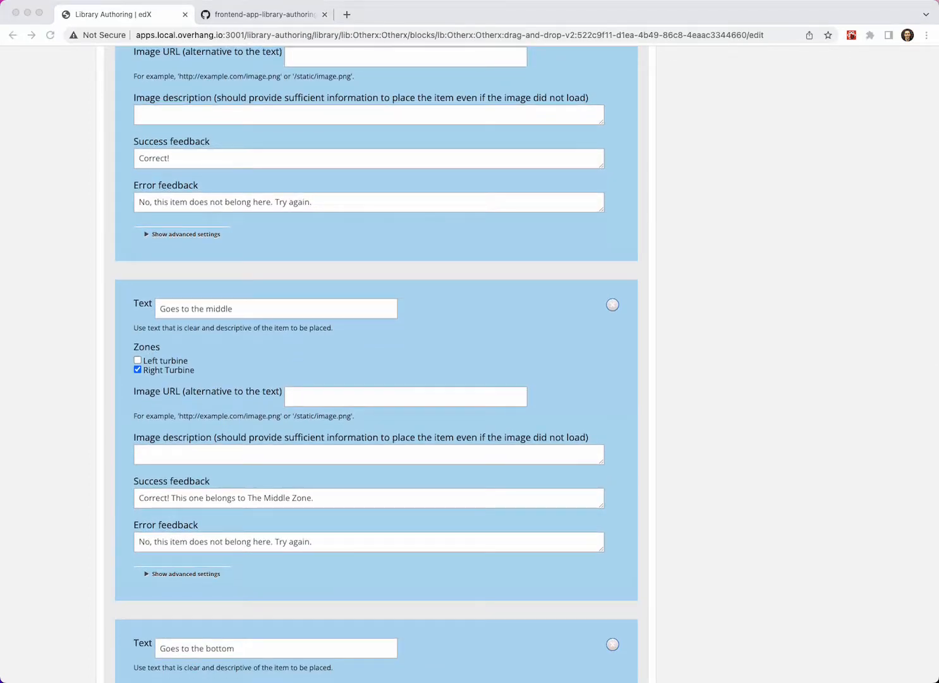
pyautogui.moveTo(314, 498); pyautogui.dragTo(170, 498)
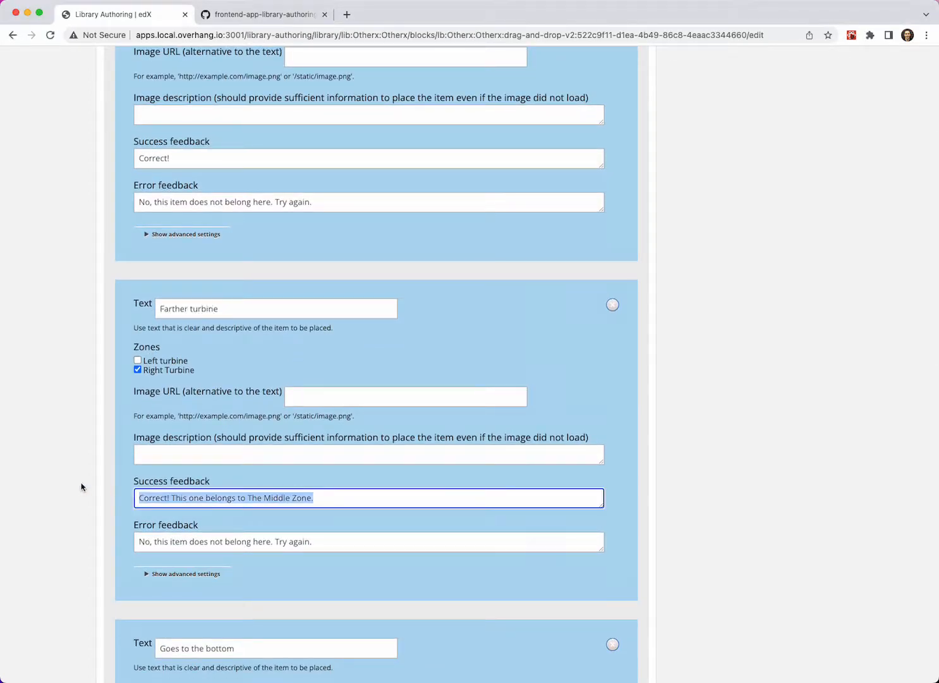
pyautogui.press('BackSpace')
pyautogui.click(118, 475)
# - Delete all items below Farther turbine, including "Goes to the bottom" and "Goes anywhere", and save the problem
pyautogui.scroll(-4, 119, 473)
pyautogui.scroll(-3, 119, 473)
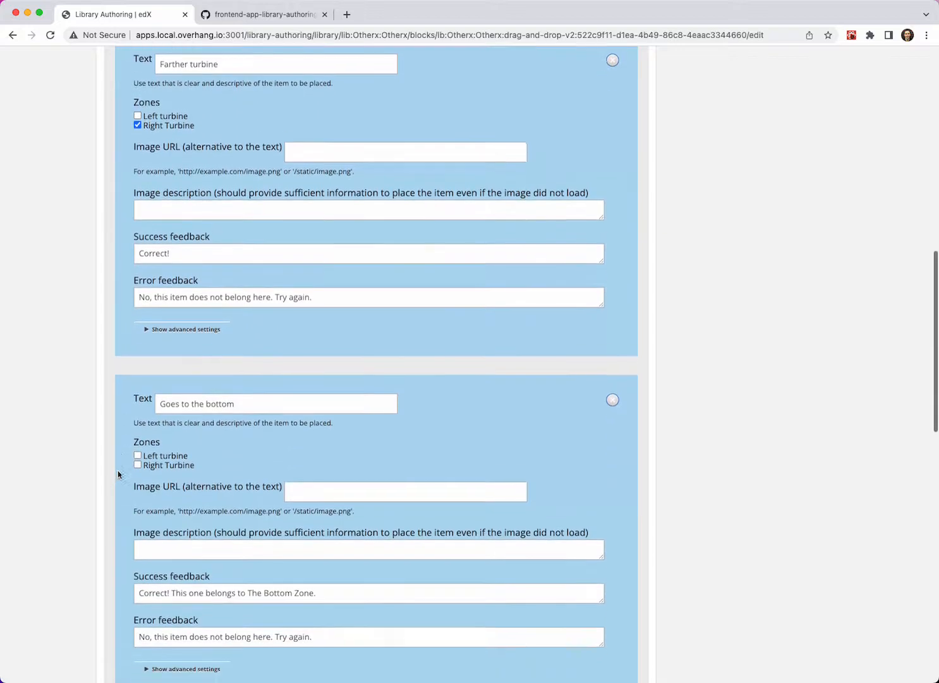
pyautogui.click(613, 393)
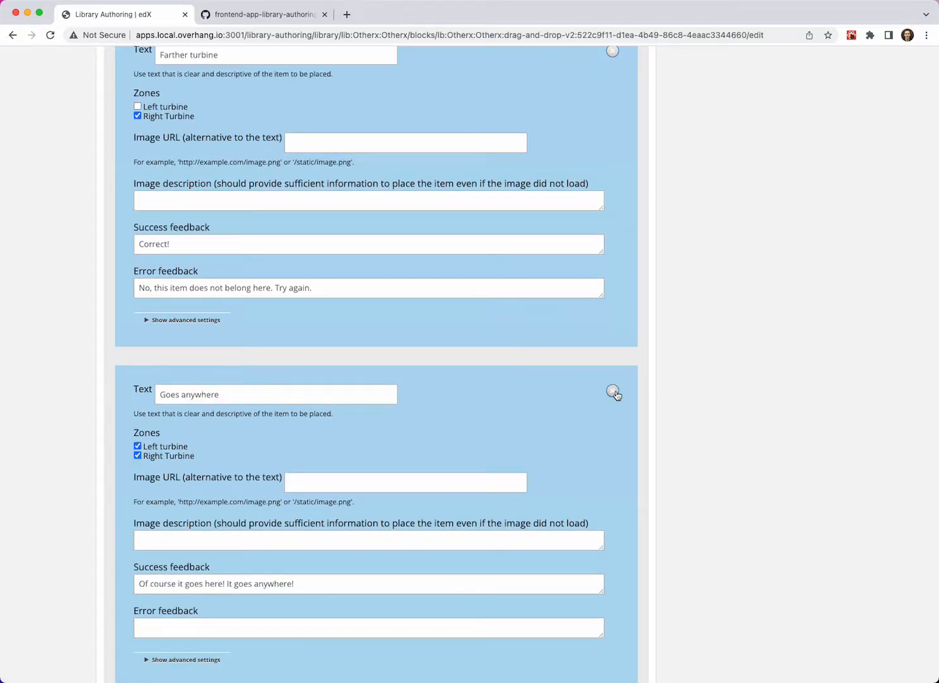
pyautogui.click(613, 394)
pyautogui.click(614, 393)
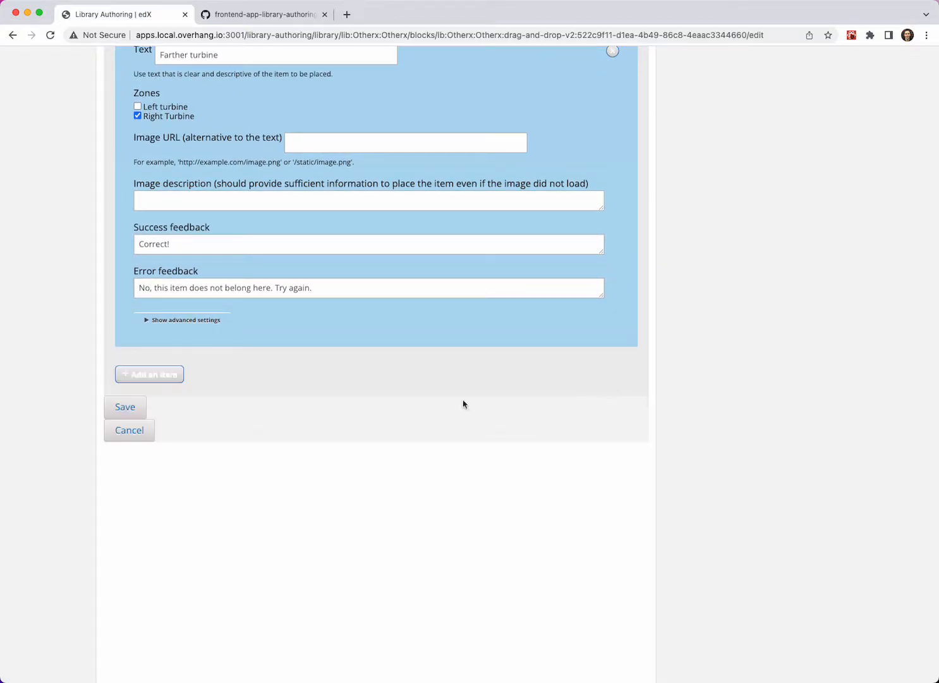
pyautogui.click(125, 407)
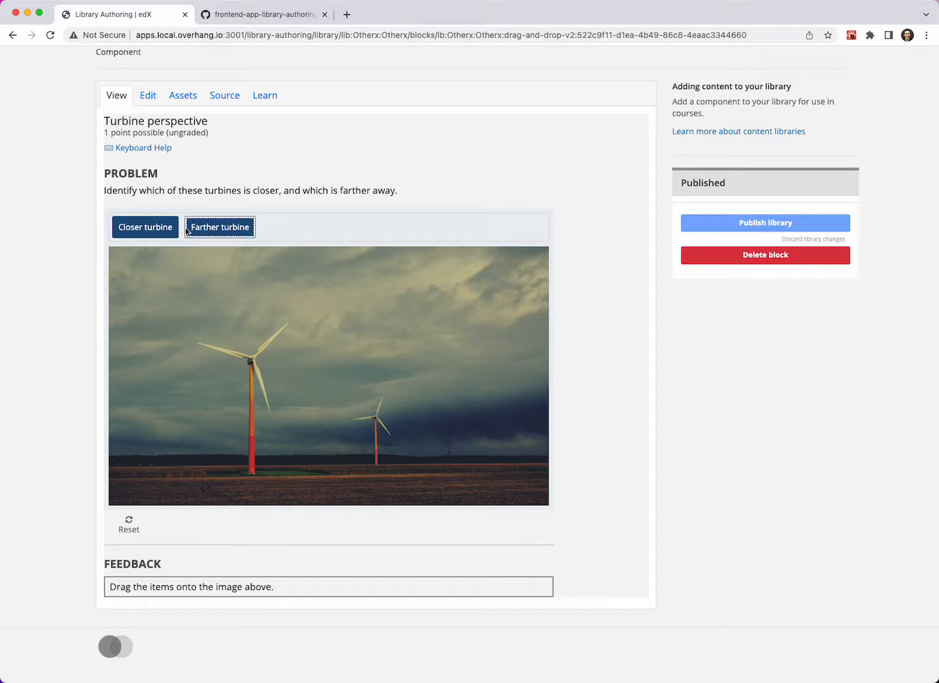
# - Test the problem by placing Farther turbine on the left turbine, placing each label on its matching turbine, and resetting it
pyautogui.moveTo(212, 229); pyautogui.dragTo(247, 396)
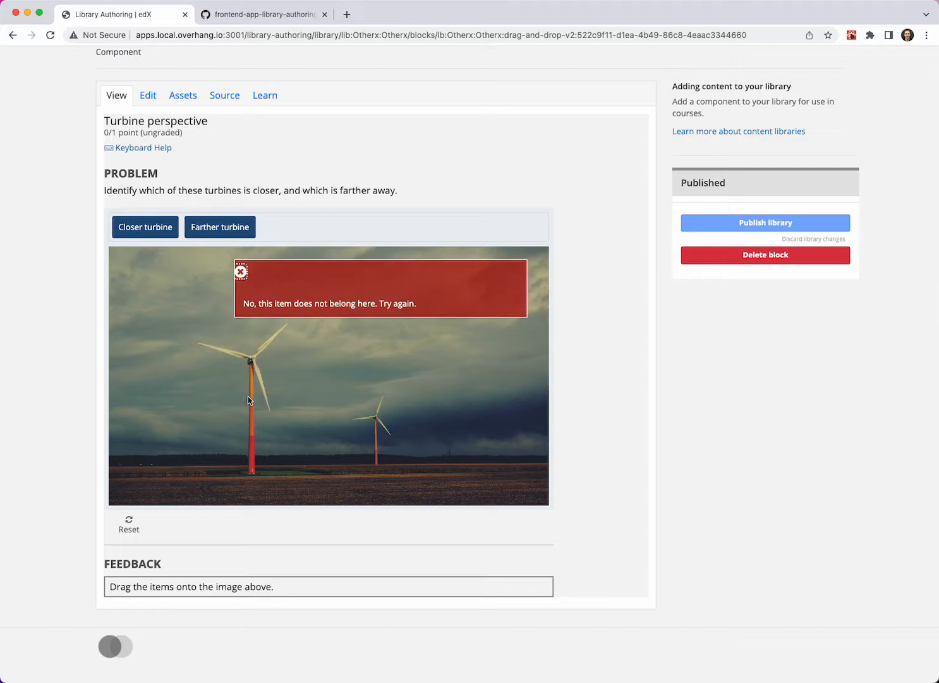
pyautogui.click(242, 271)
pyautogui.moveTo(157, 231); pyautogui.dragTo(239, 375)
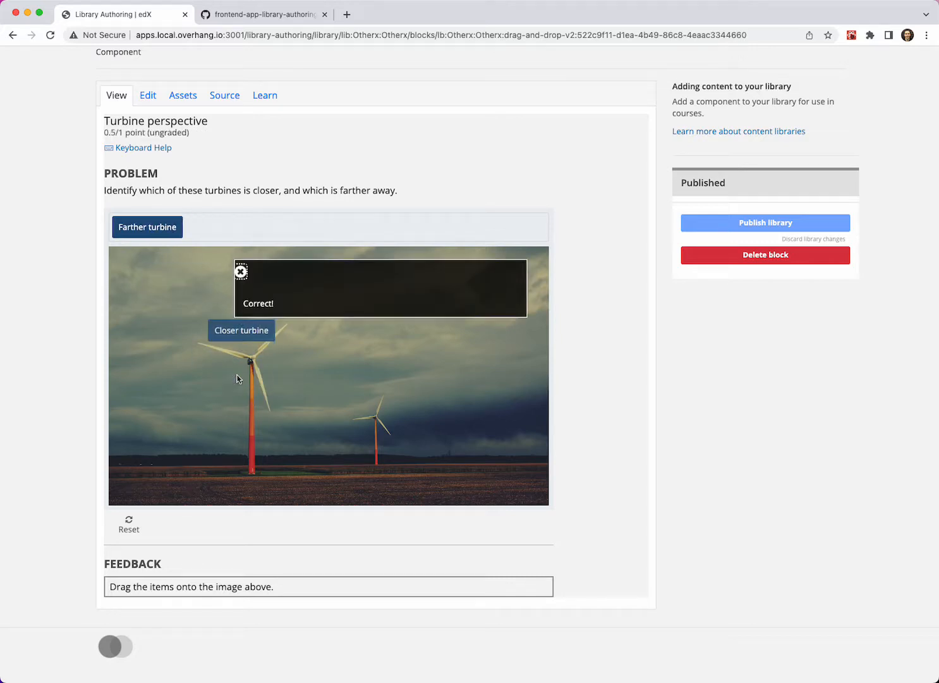
pyautogui.moveTo(160, 231); pyautogui.dragTo(379, 429)
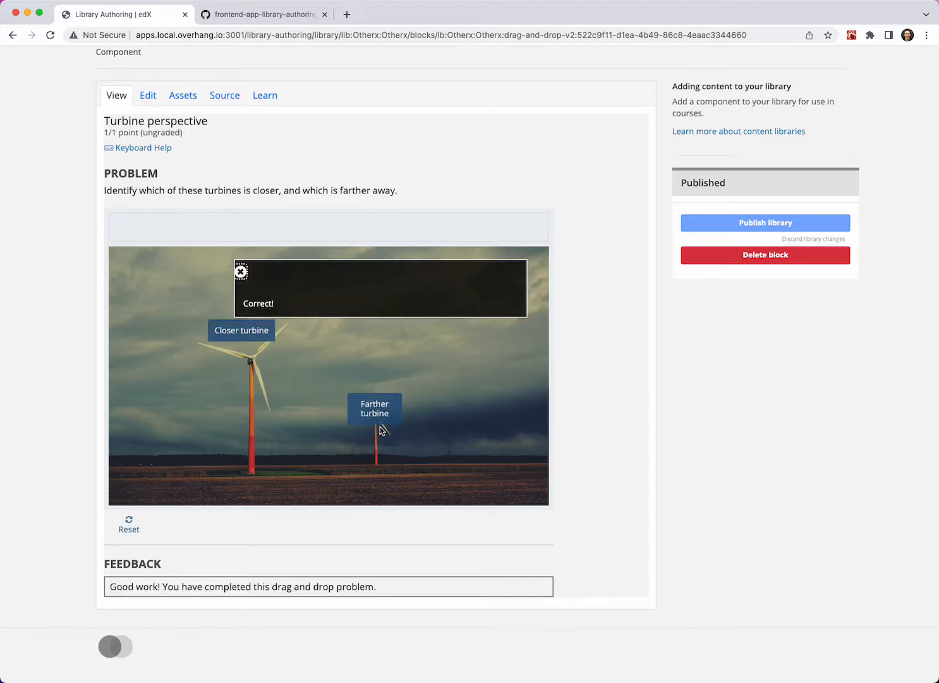
pyautogui.click(242, 271)
pyautogui.click(126, 527)
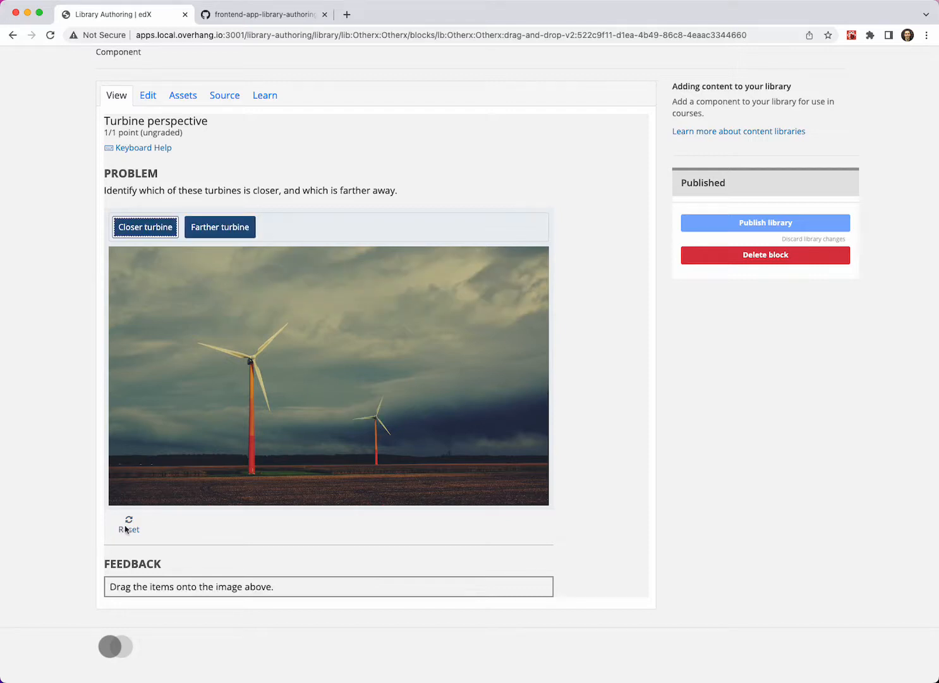
pyautogui.click(627, 437)
# - Return to the Otherx library and toggle the component previews off and back on
pyautogui.scroll(2, 404, 204)
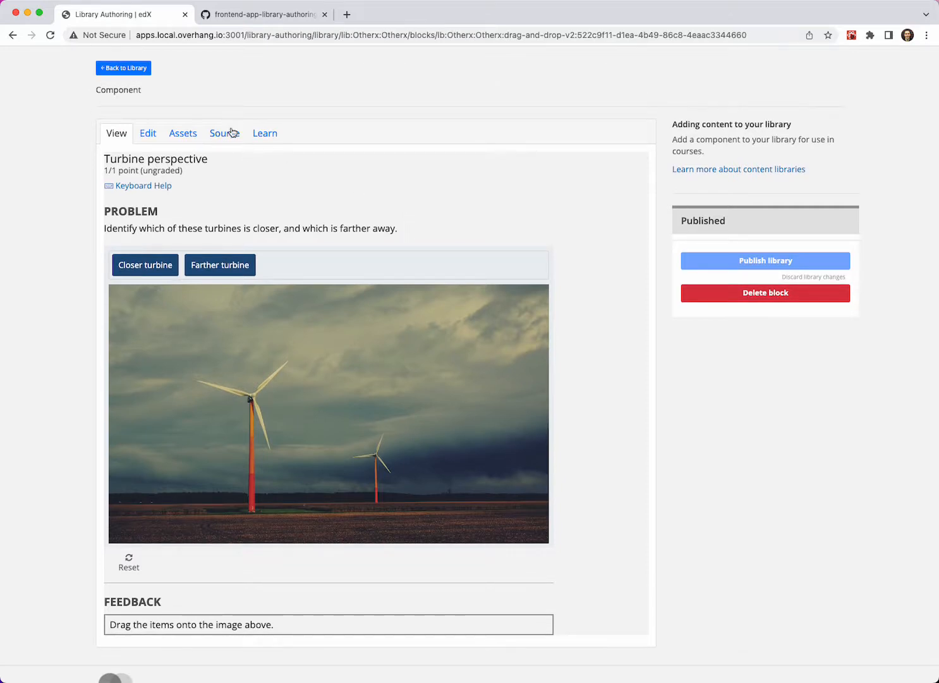
pyautogui.click(126, 69)
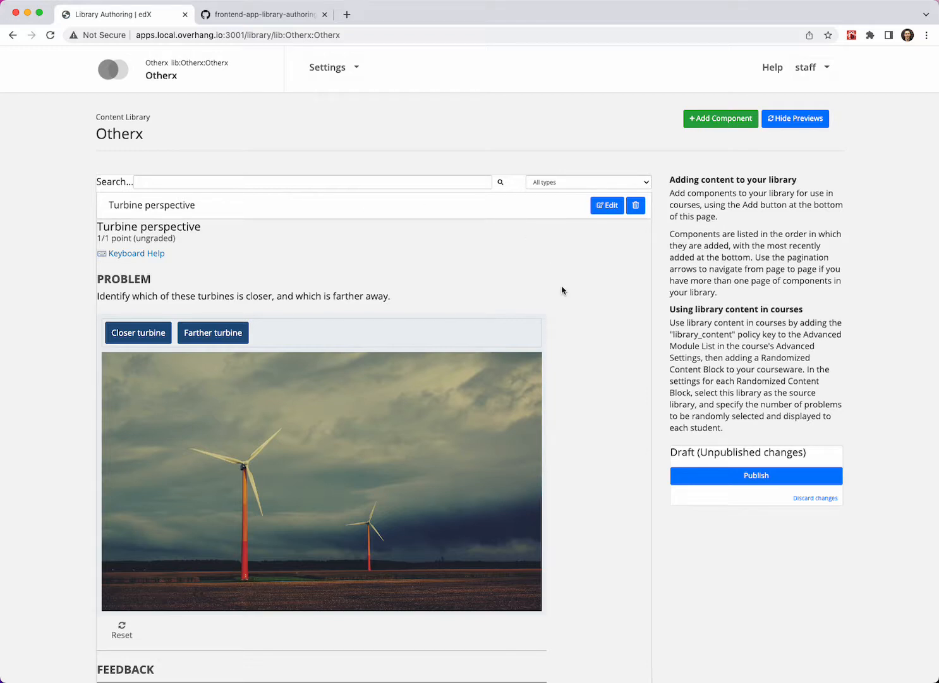
pyautogui.click(793, 121)
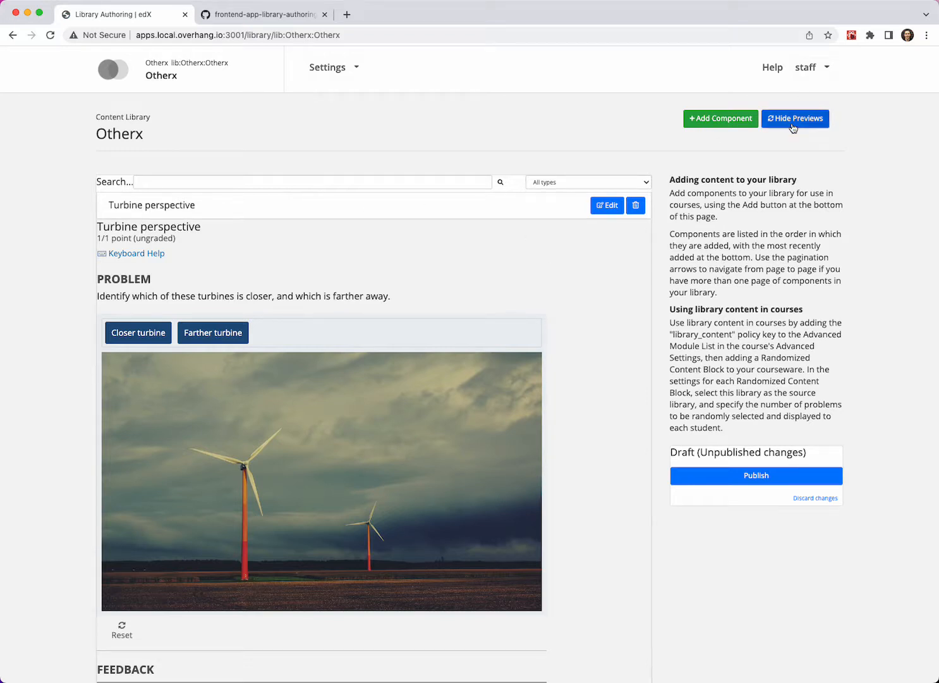
pyautogui.click(791, 125)
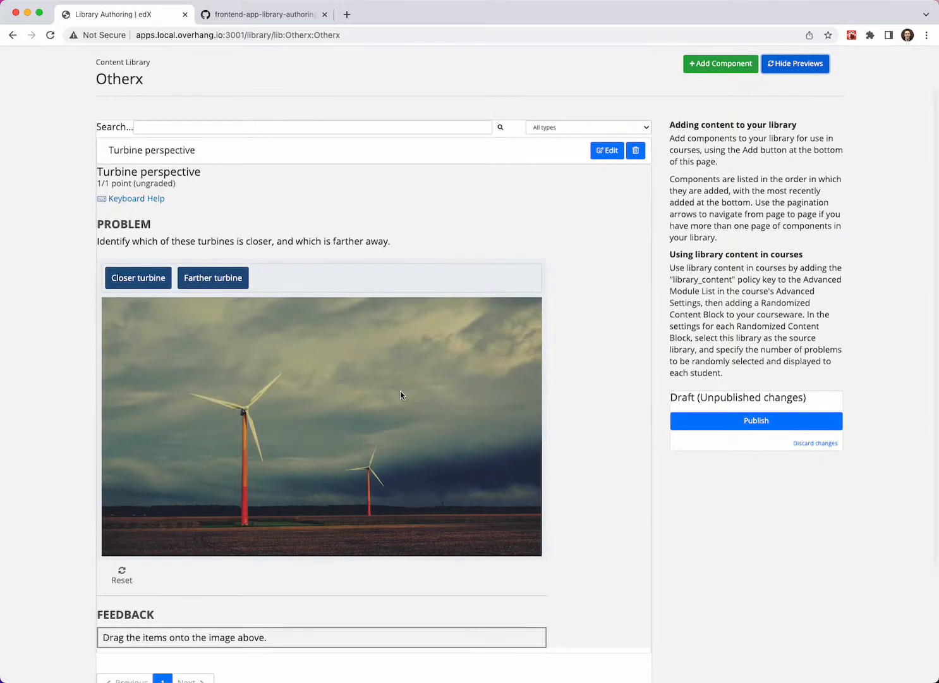
# - Add a new HTML component to the Otherx library
pyautogui.scroll(-5, 400, 391)
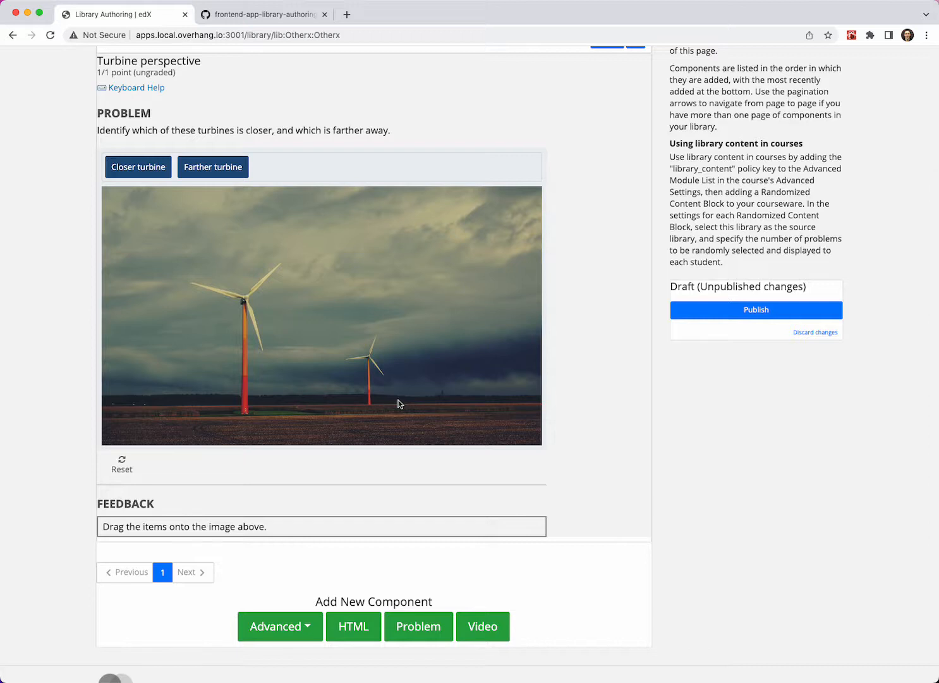
pyautogui.scroll(-1, 398, 403)
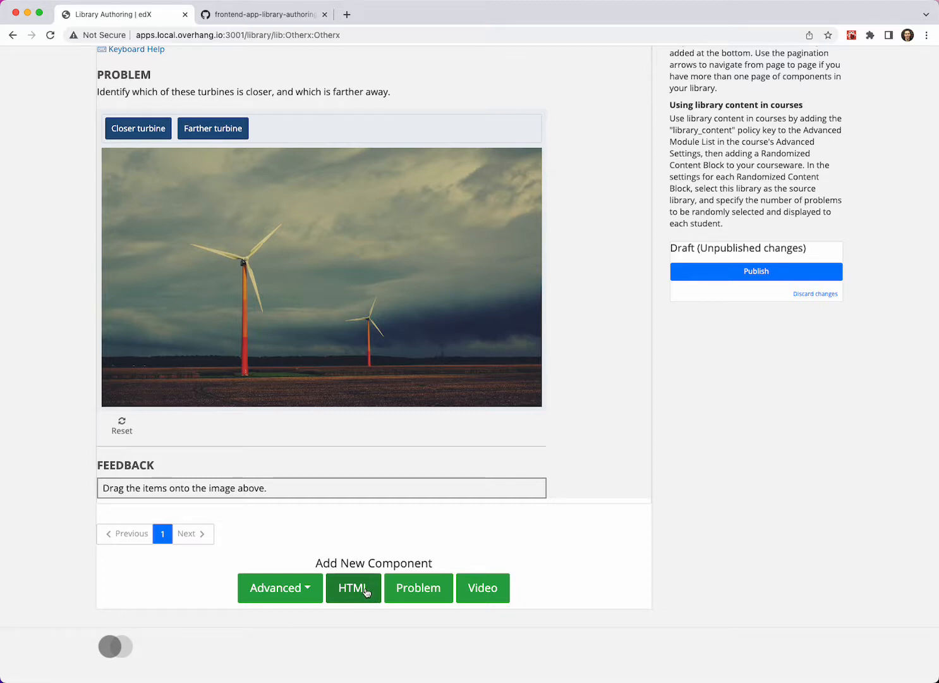
pyautogui.scroll(1, 327, 539)
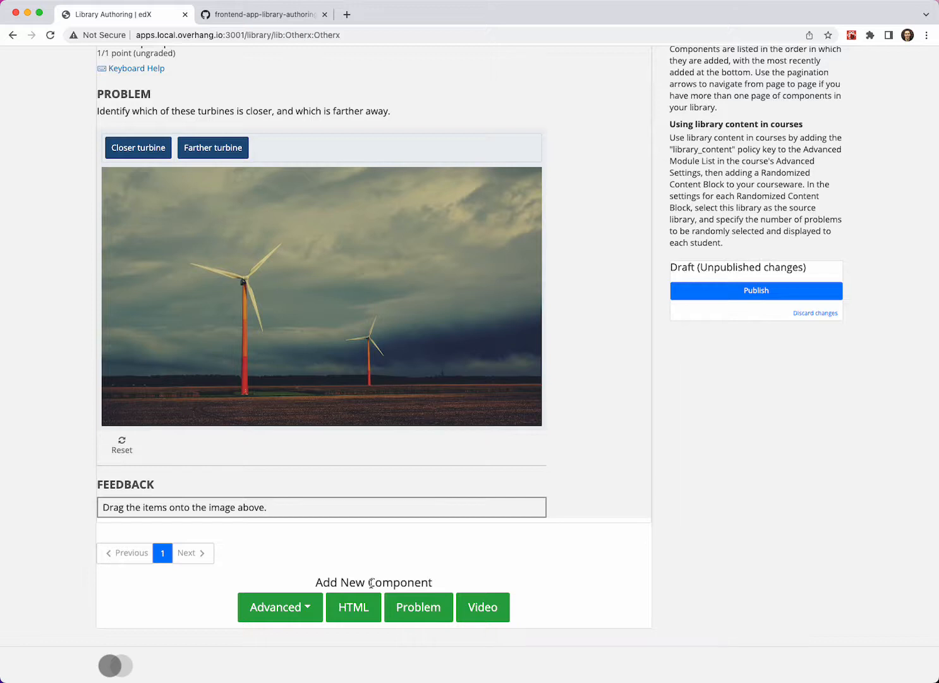
pyautogui.scroll(-1, 371, 582)
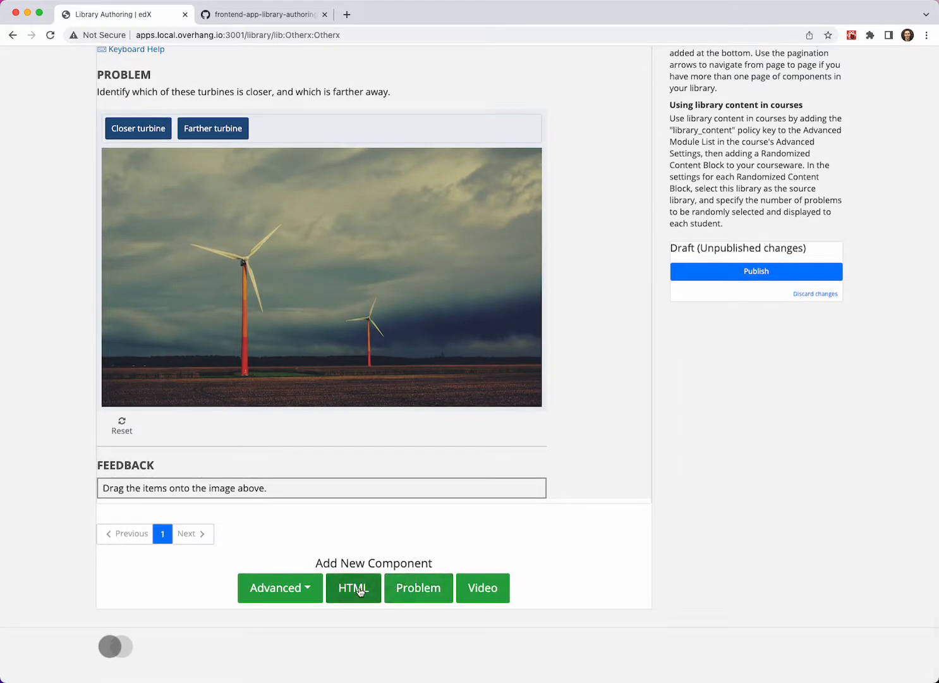
pyautogui.click(358, 588)
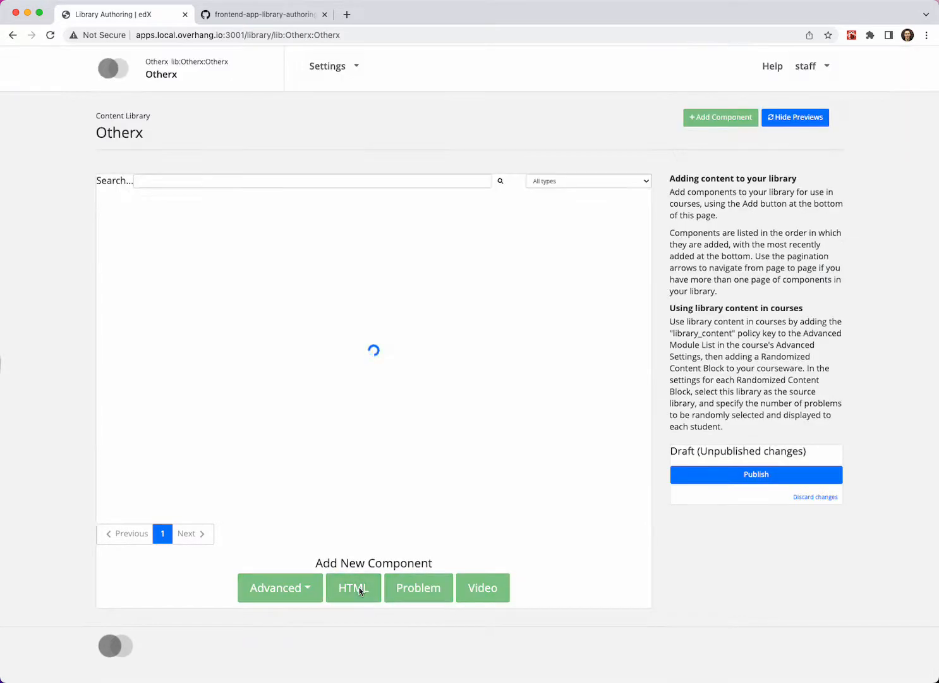
# - Open the new Text component for editing and upload turbines.jpg as its static asset
pyautogui.scroll(-6, 378, 562)
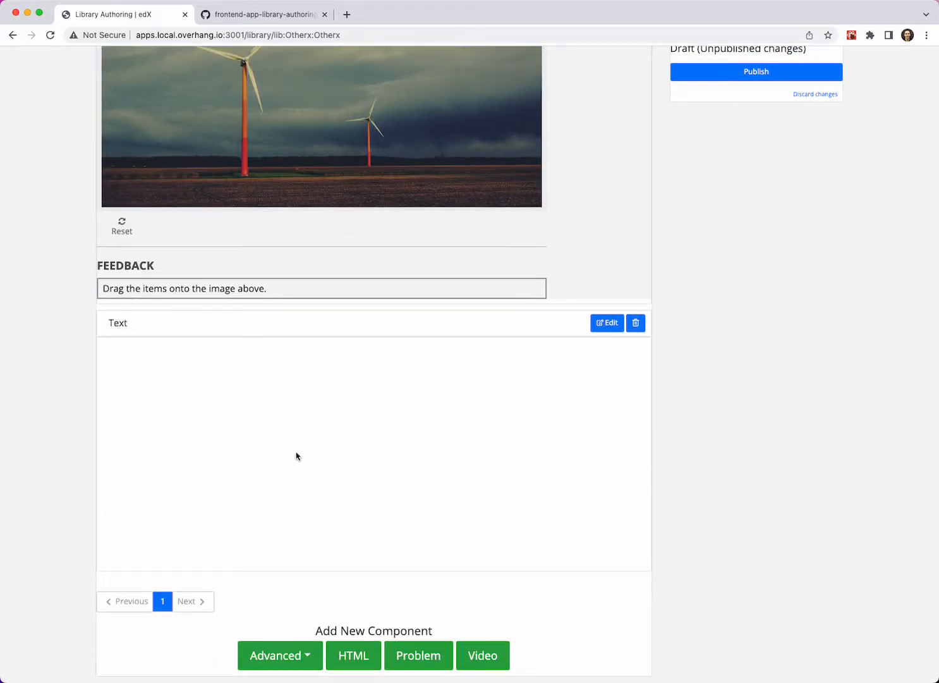
pyautogui.click(606, 325)
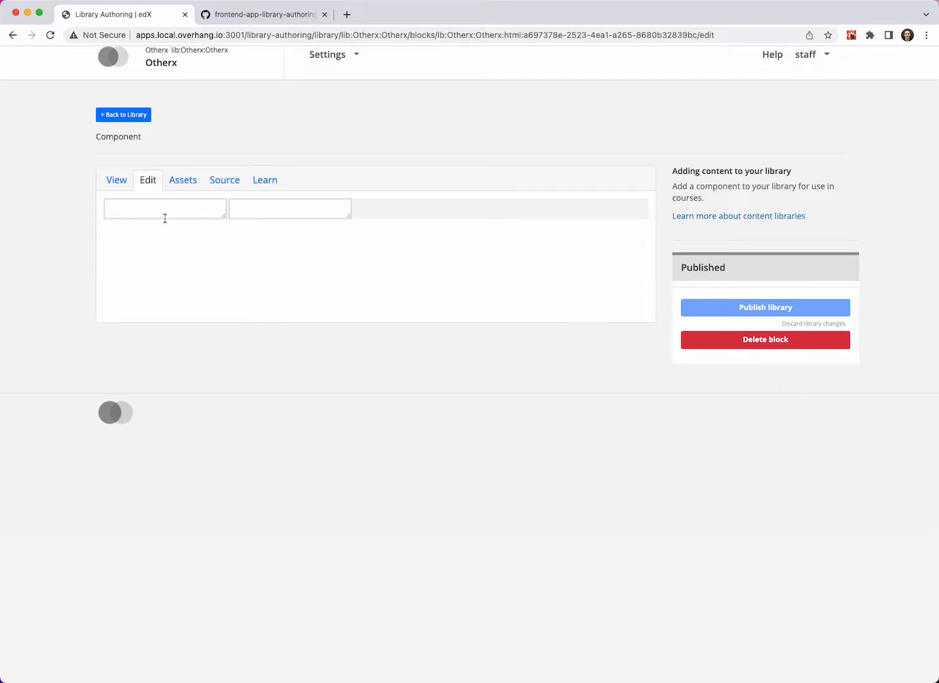
pyautogui.click(193, 186)
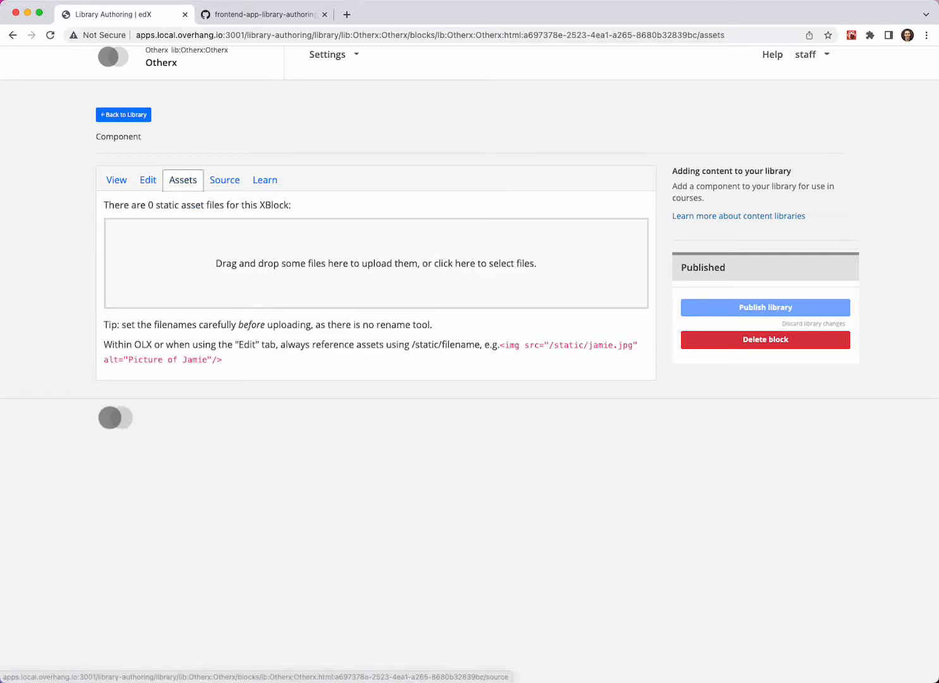
pyautogui.moveTo(937, 316); pyautogui.dragTo(148, 292)
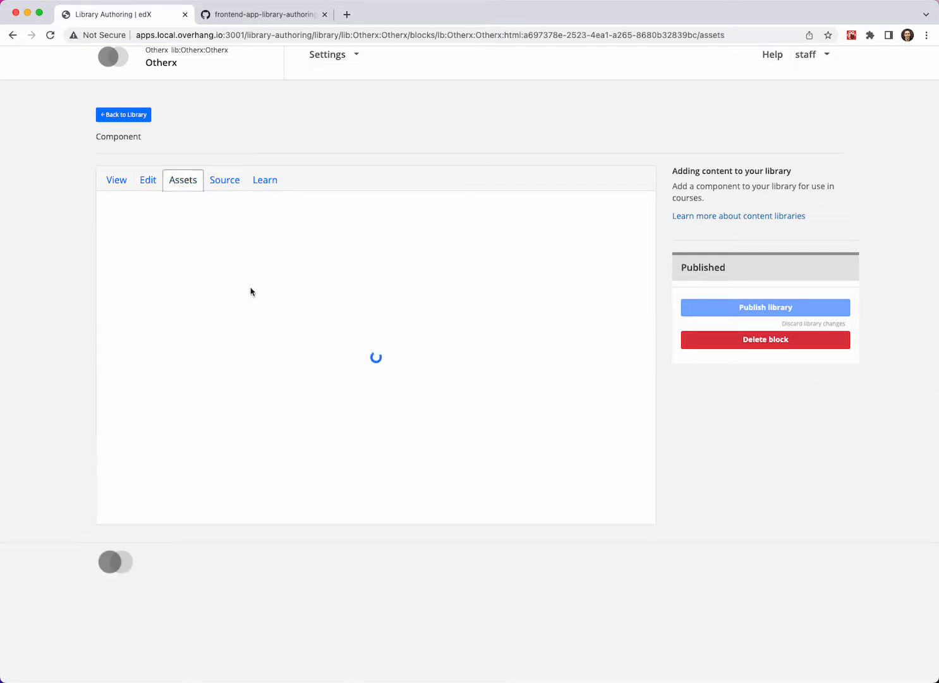
# - Replace the component's OLX with HTML titled "Turbines Image with text", containing "Here are two turbines:" and the /static/turbines.jpg image, and save it
pyautogui.click(223, 182)
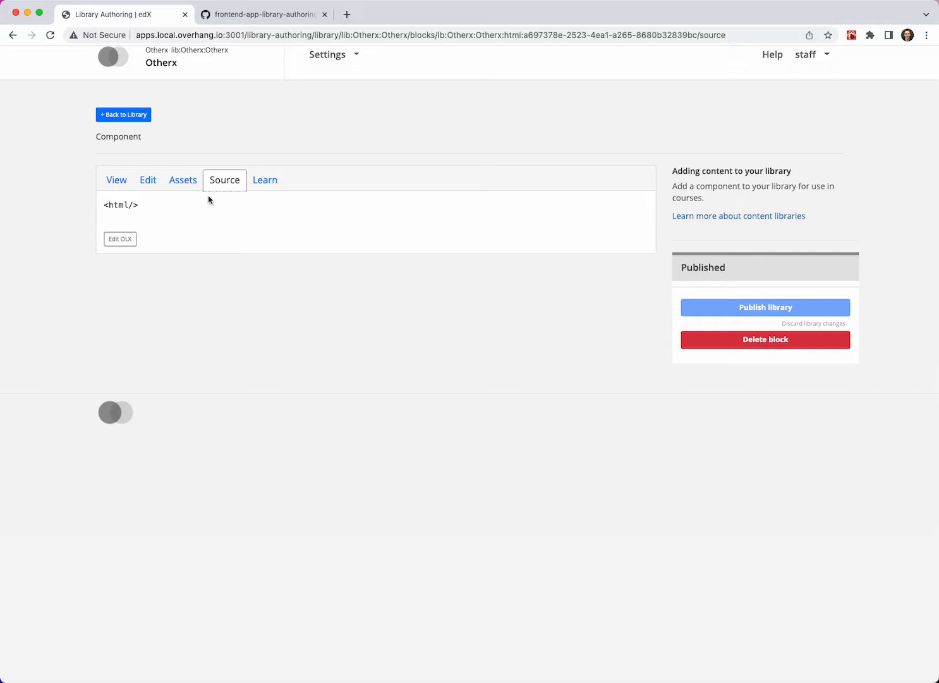
pyautogui.click(119, 244)
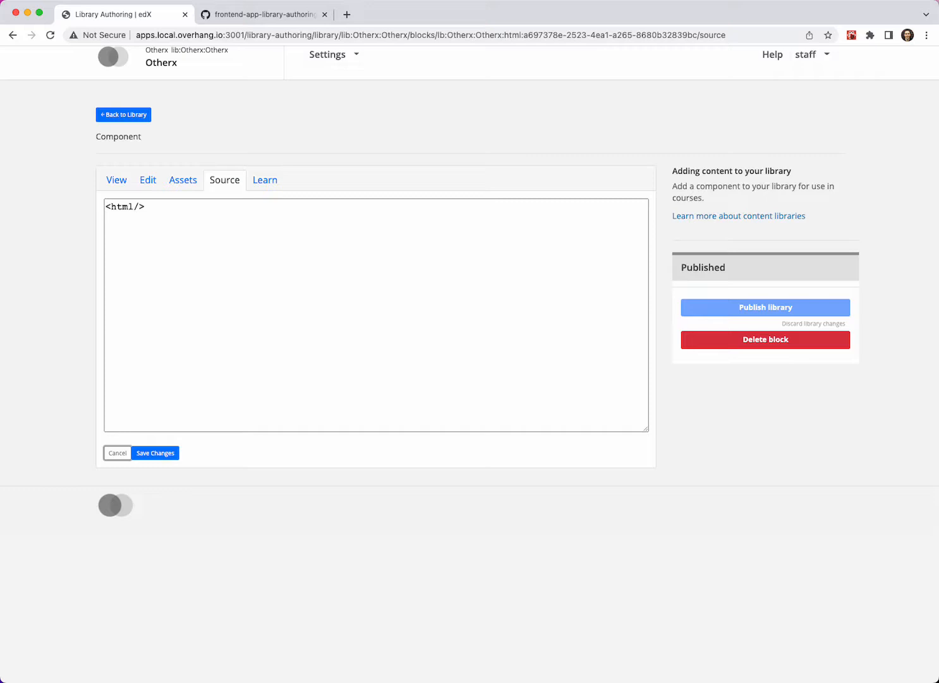
pyautogui.press('super+Tab')
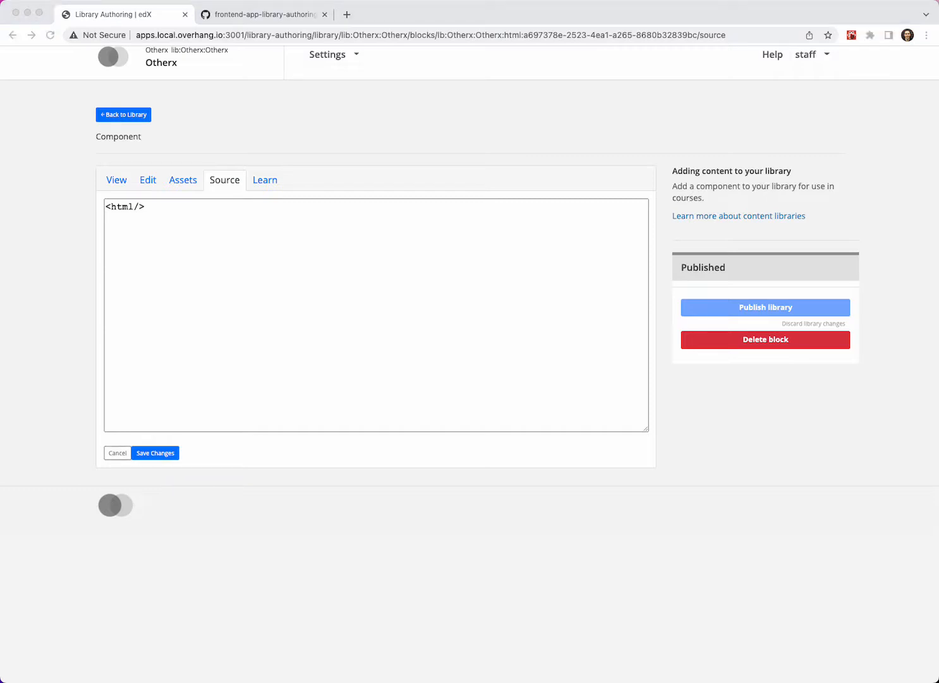
pyautogui.press('super+Tab')
pyautogui.moveTo(218, 271); pyautogui.dragTo(99, 203)
pyautogui.write('<html display_name="Turbines Image with text">  <p>Here are two turbines:</p>  <img src="/static/turbines.jpg" />  </html>')
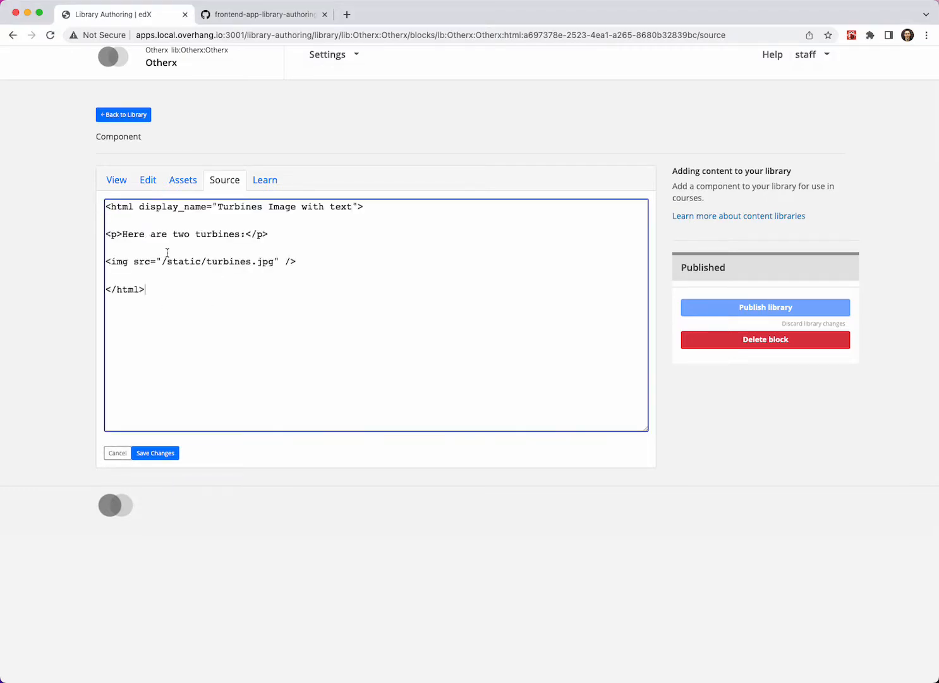
pyautogui.doubleClick(123, 207)
pyautogui.click(159, 455)
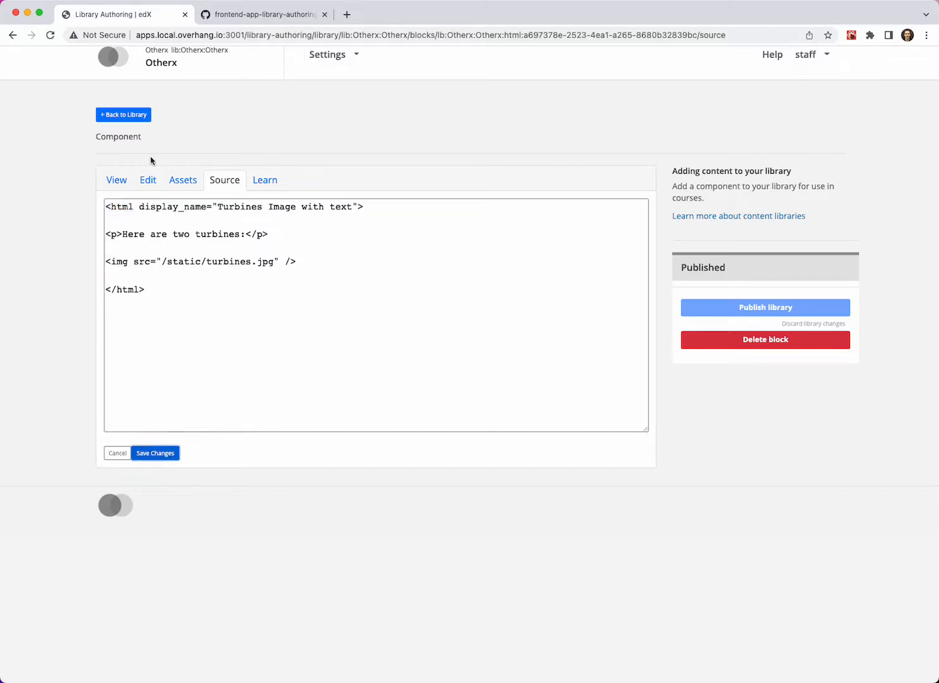
# - View the rendered HTML component, return to the library, and review the previews of both turbine components
pyautogui.click(117, 182)
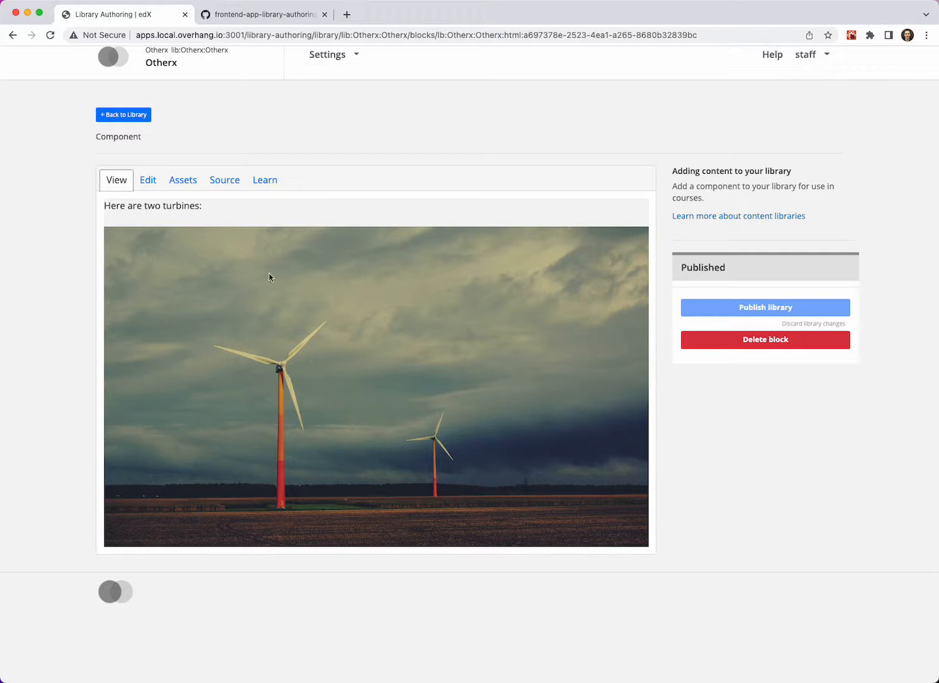
pyautogui.click(136, 120)
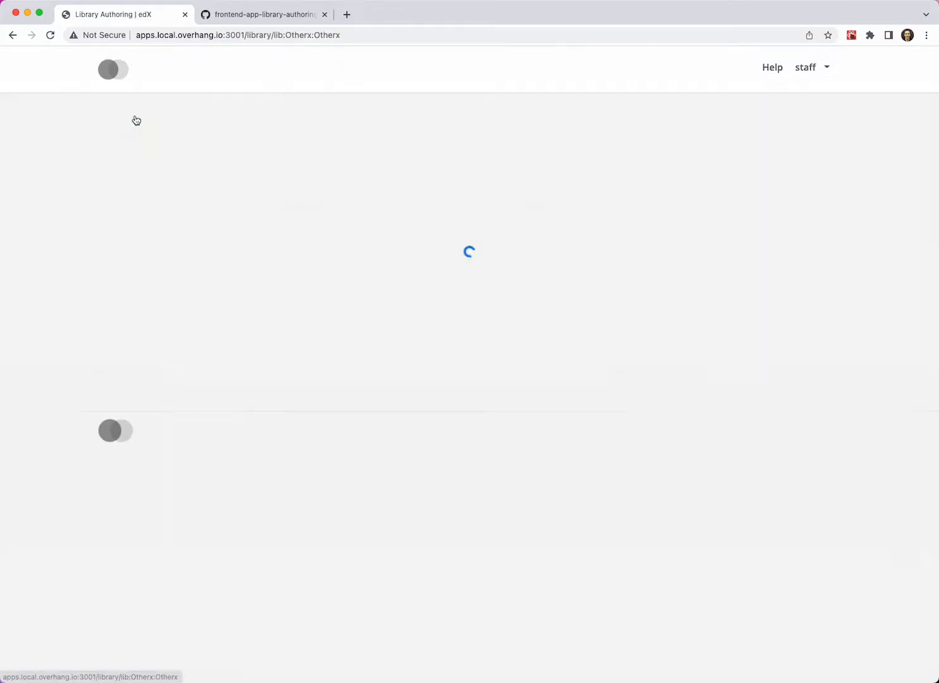
pyautogui.scroll(-8, 238, 287)
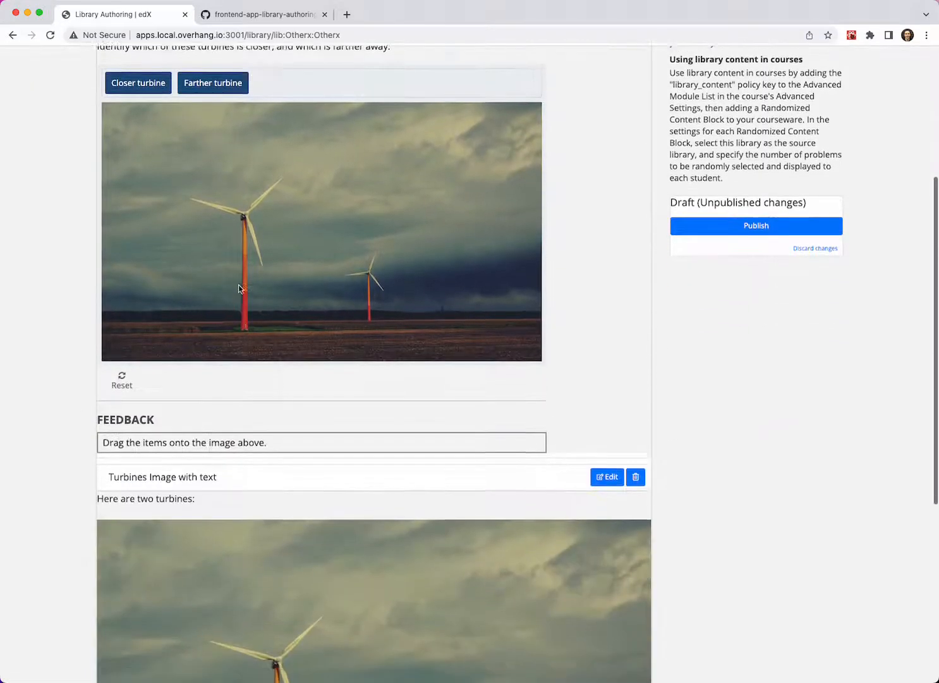
pyautogui.scroll(2, 253, 306)
pyautogui.scroll(3, 258, 78)
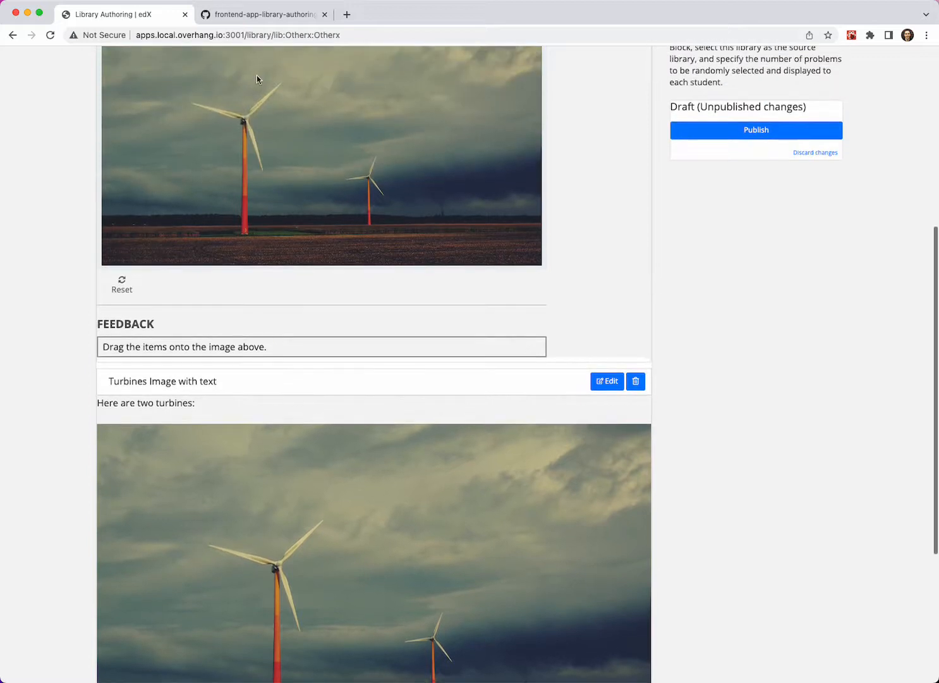
pyautogui.scroll(-5, 266, 105)
pyautogui.scroll(-1, 298, 392)
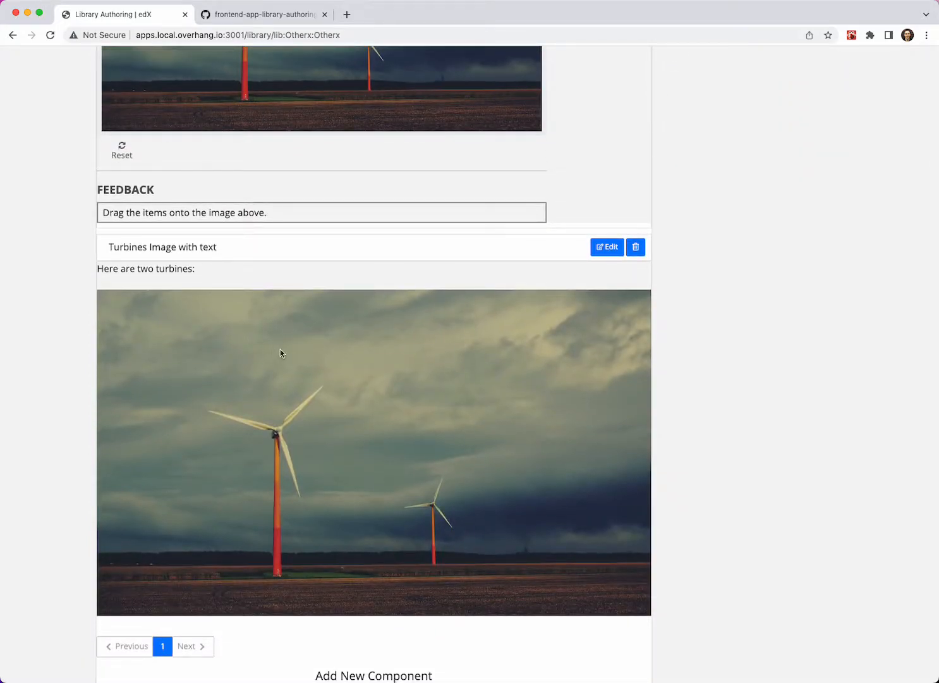
# - Publish the Otherx library's draft changes
pyautogui.scroll(1, 269, 330)
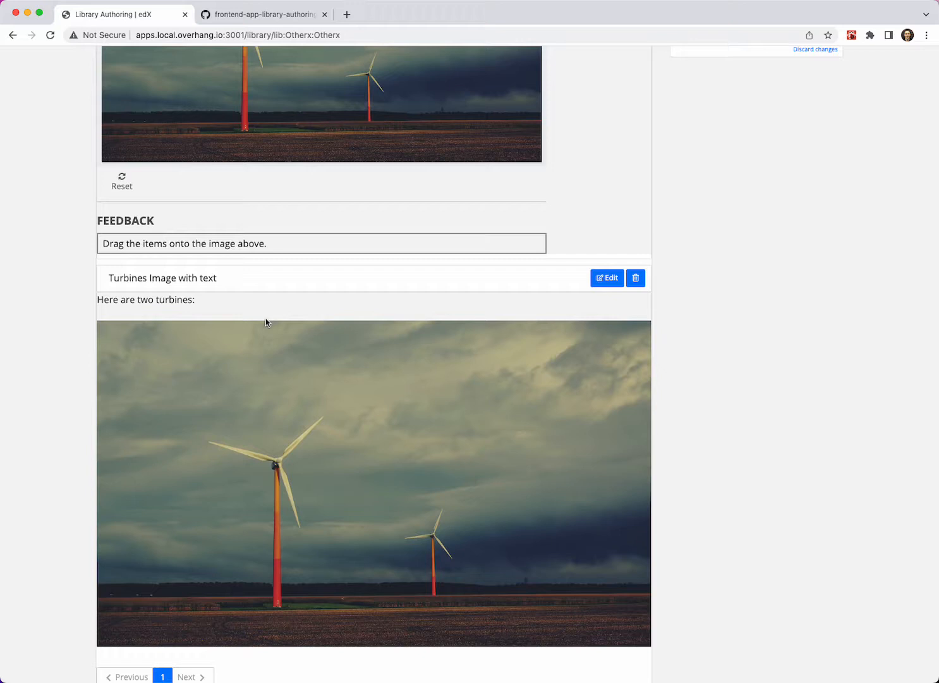
pyautogui.scroll(-5, 262, 348)
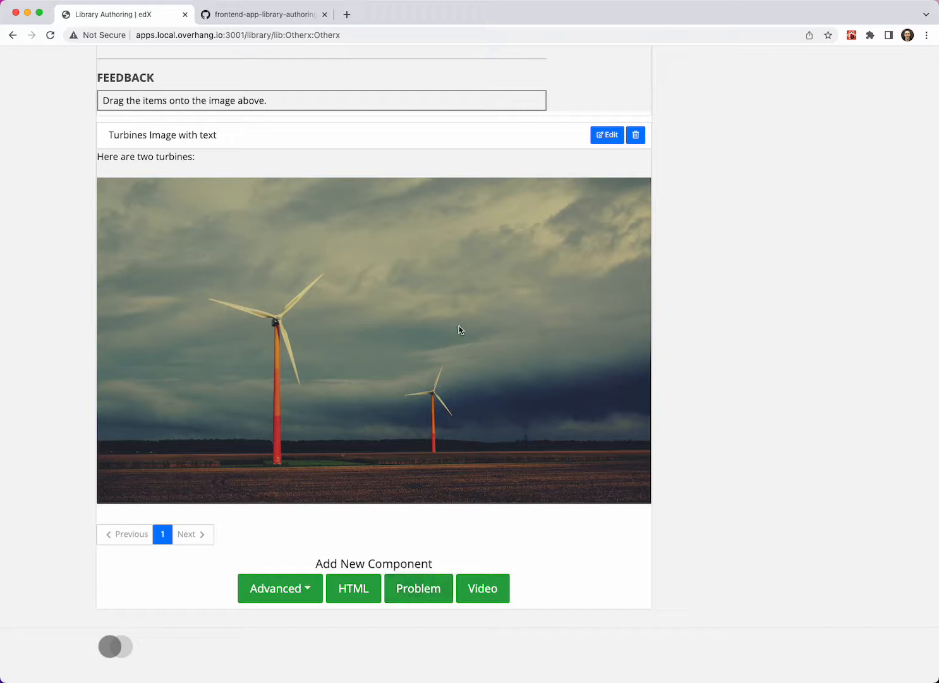
pyautogui.scroll(15, 440, 295)
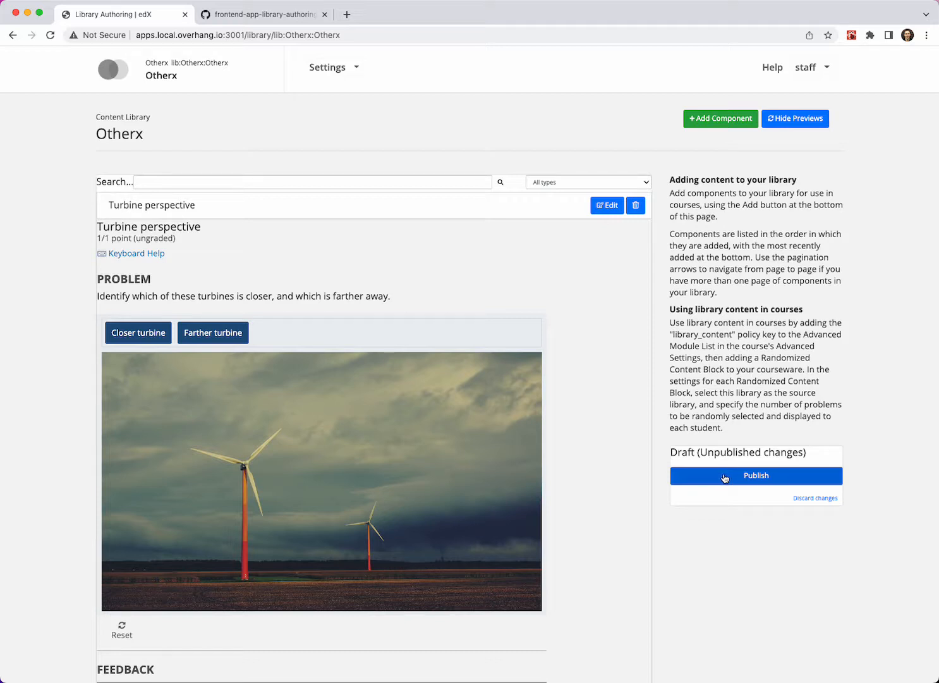
pyautogui.click(727, 477)
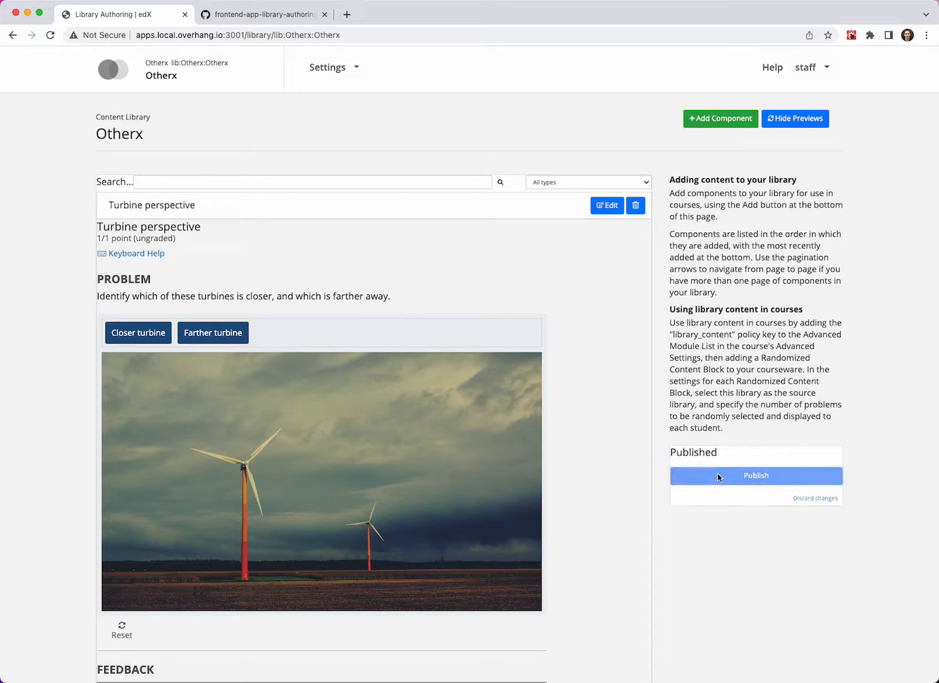
# - Open Test Course's Advanced Settings and check the Advanced Module List for "library_sourced"
pyautogui.click(123, 75)
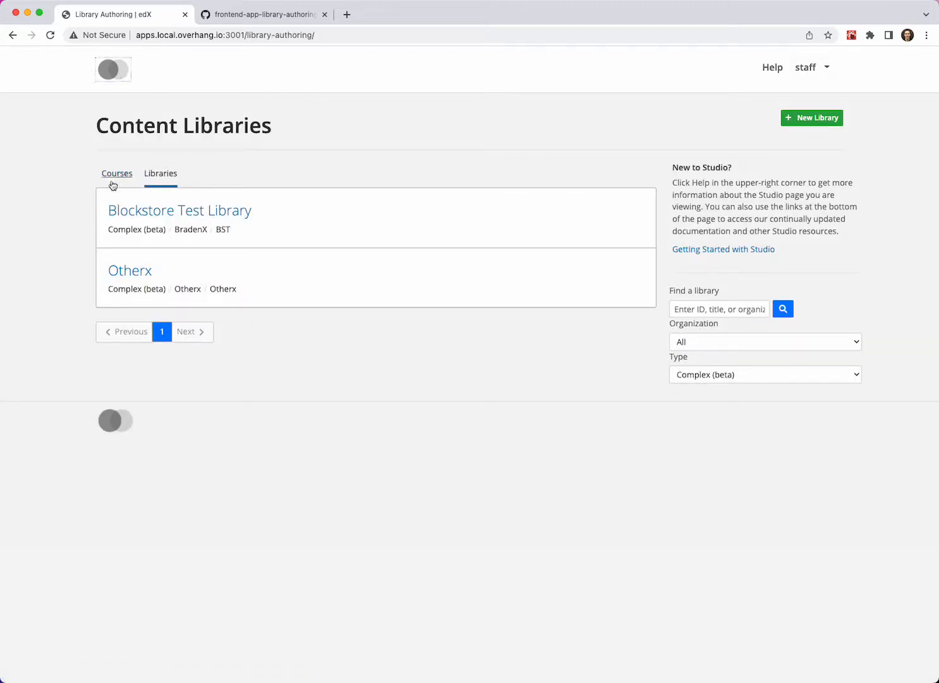
pyautogui.click(111, 183)
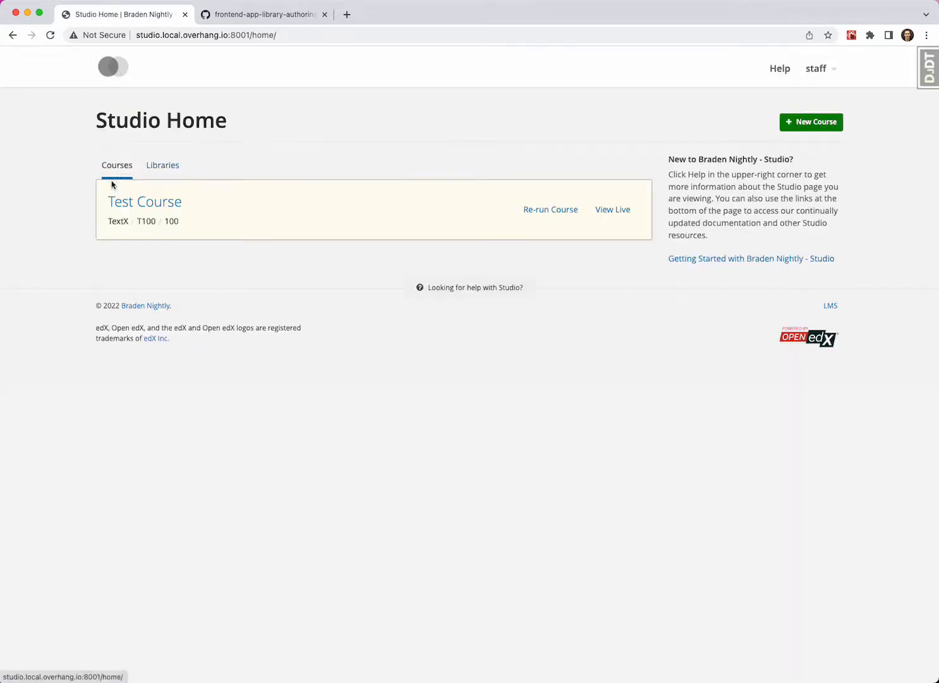
pyautogui.click(163, 206)
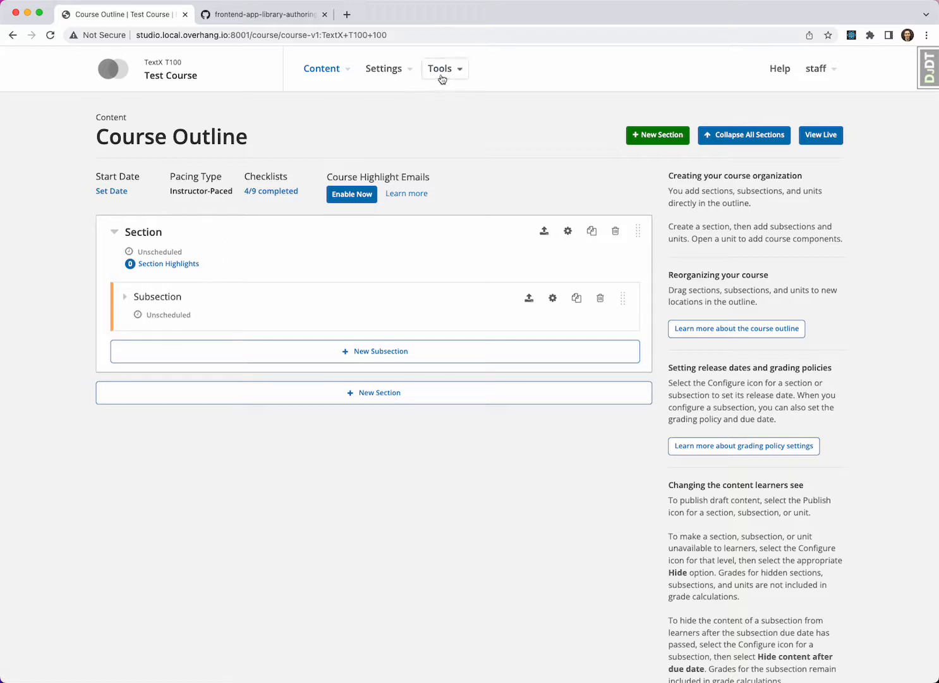
pyautogui.click(412, 74)
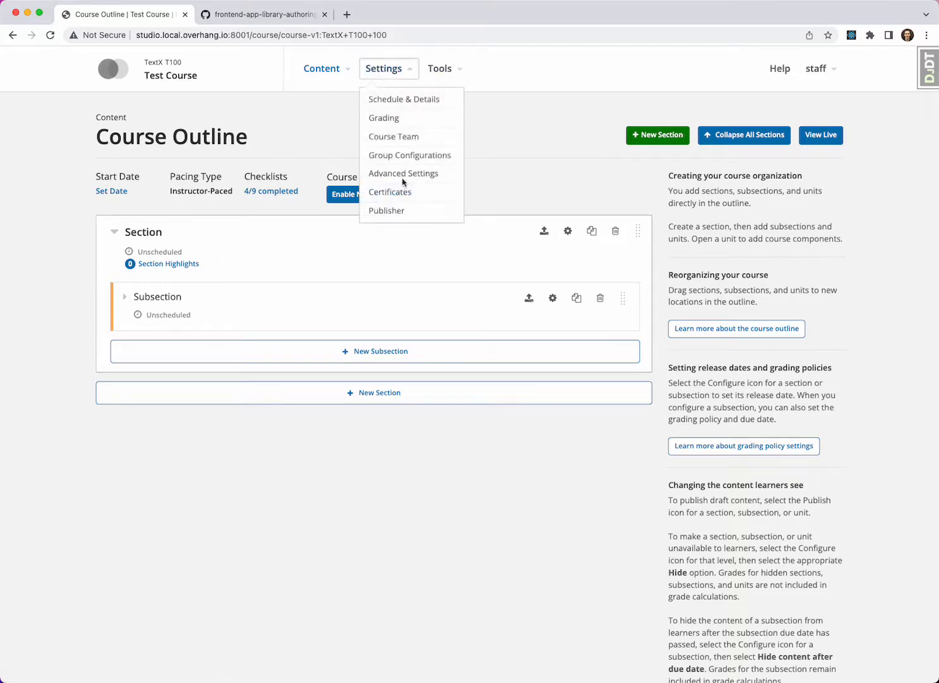
pyautogui.click(402, 173)
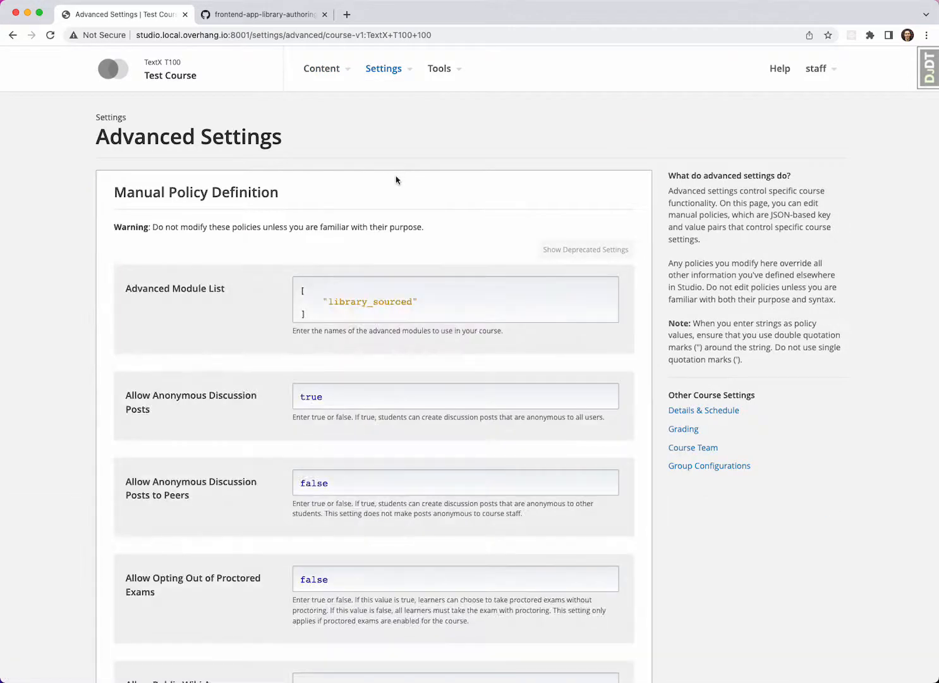
pyautogui.moveTo(321, 301); pyautogui.dragTo(433, 300)
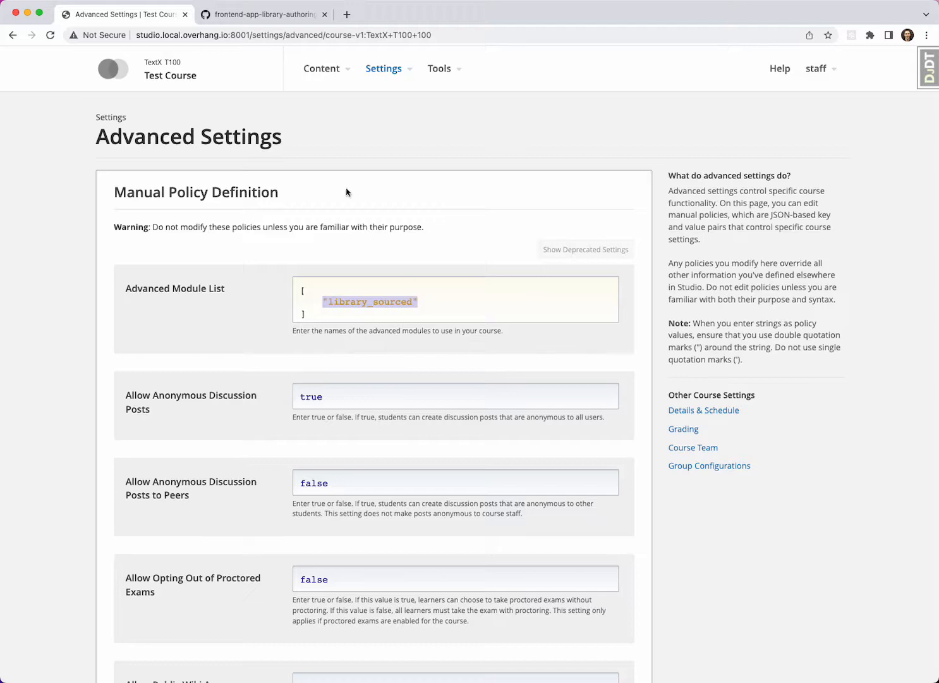
# - Return to Test Course's outline and open the unit inside its subsection
pyautogui.click(319, 75)
pyautogui.click(318, 100)
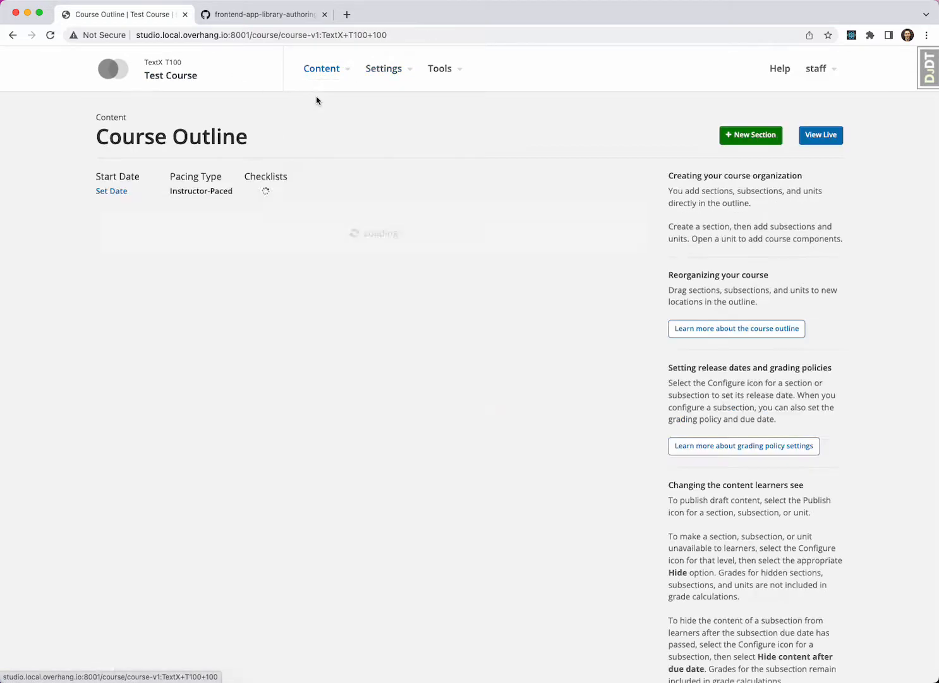
pyautogui.click(151, 346)
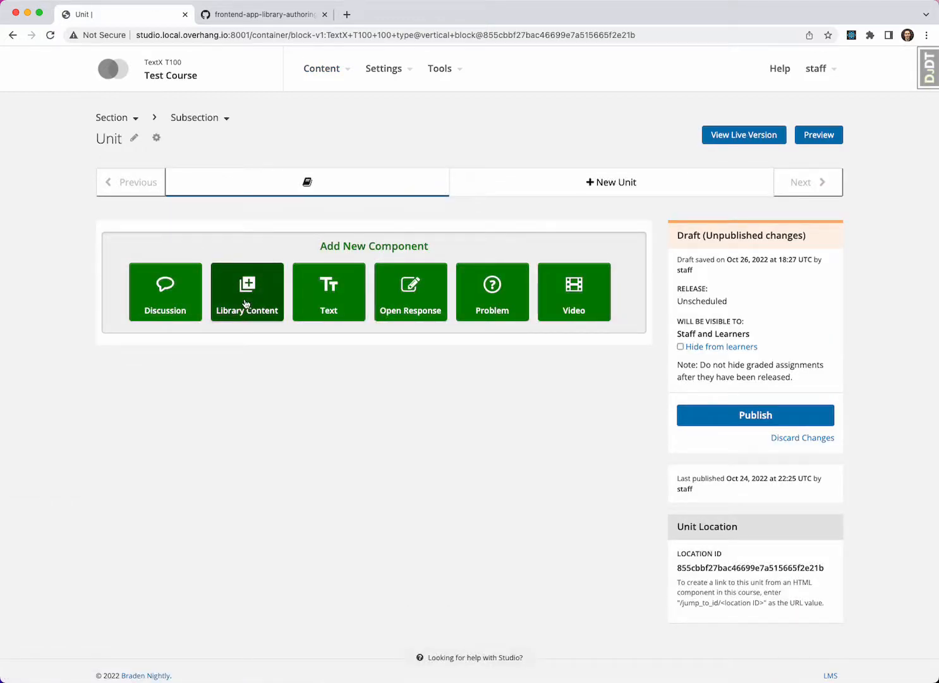
# - Add a Library Sourced Content component to the unit and open its editor
pyautogui.click(246, 304)
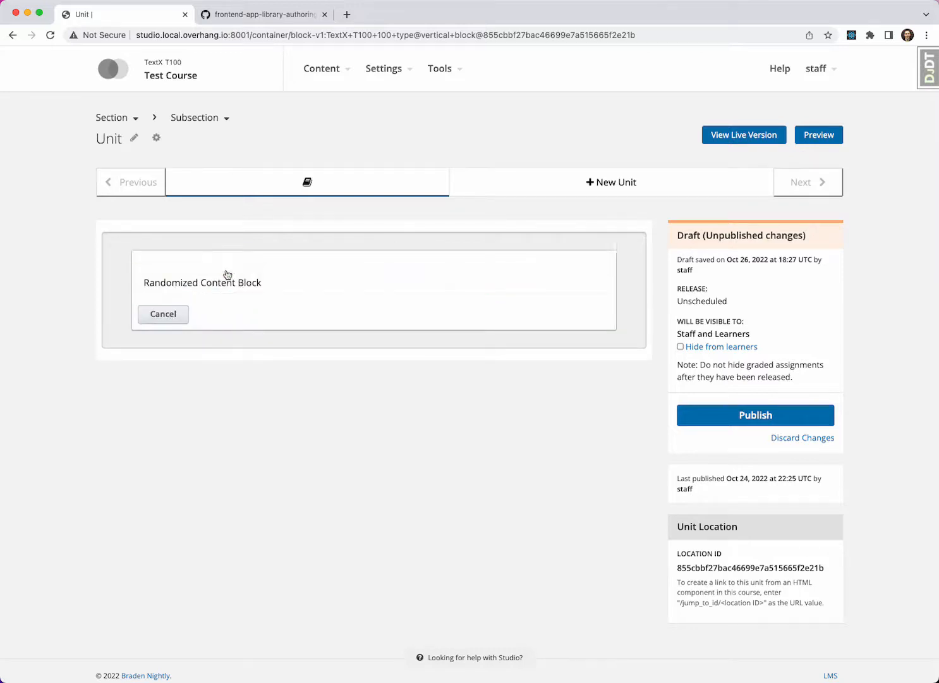
pyautogui.scroll(-1, 225, 268)
pyautogui.click(231, 253)
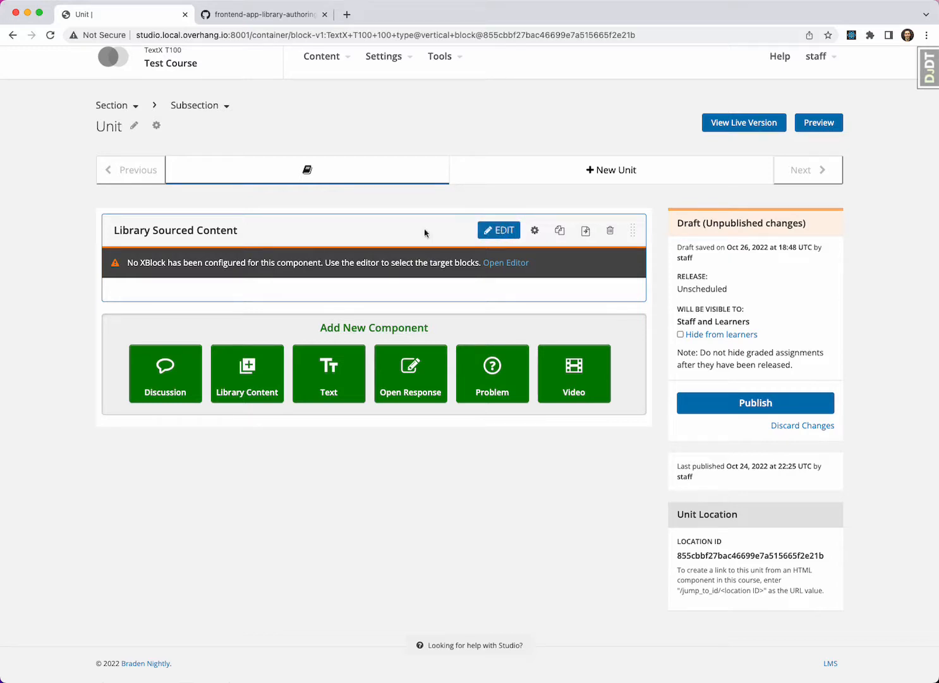
pyautogui.click(501, 264)
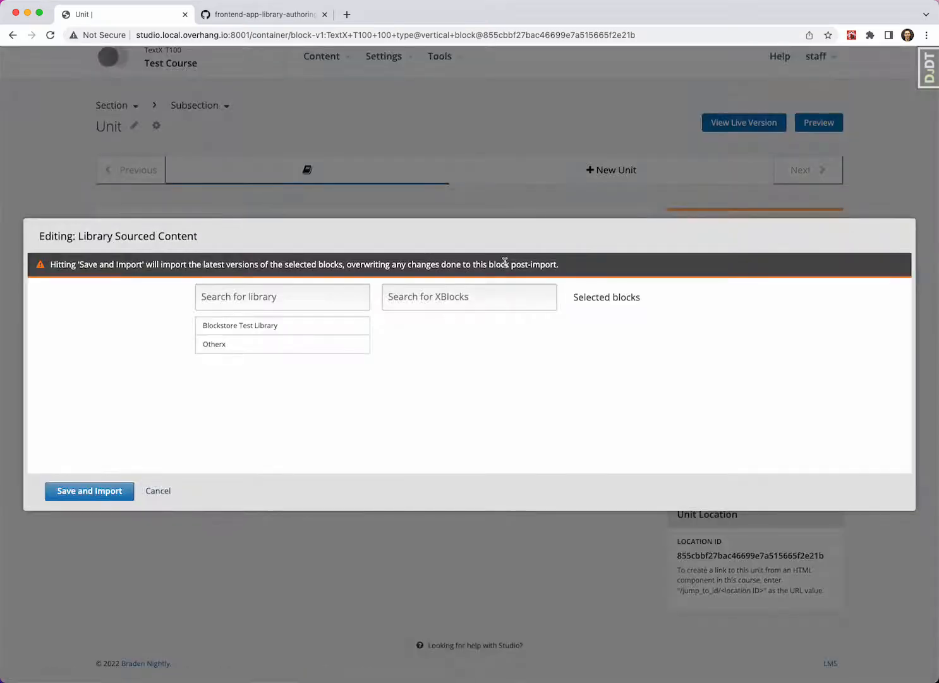
# - Select the "Turbines Image with text" block from the Otherx library and import it into the Library Sourced Content component
pyautogui.click(282, 350)
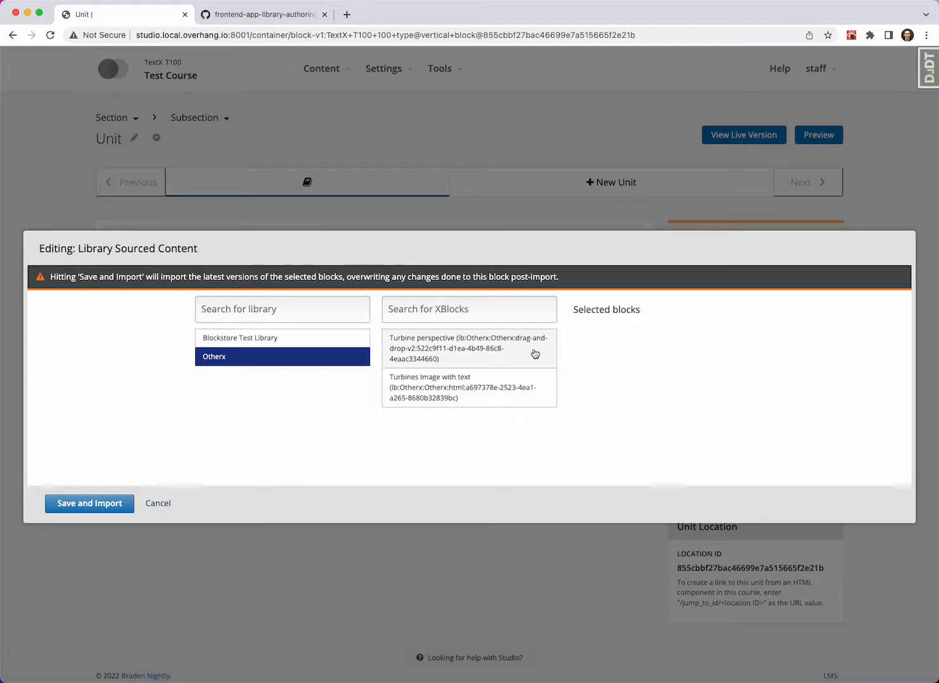
pyautogui.click(458, 396)
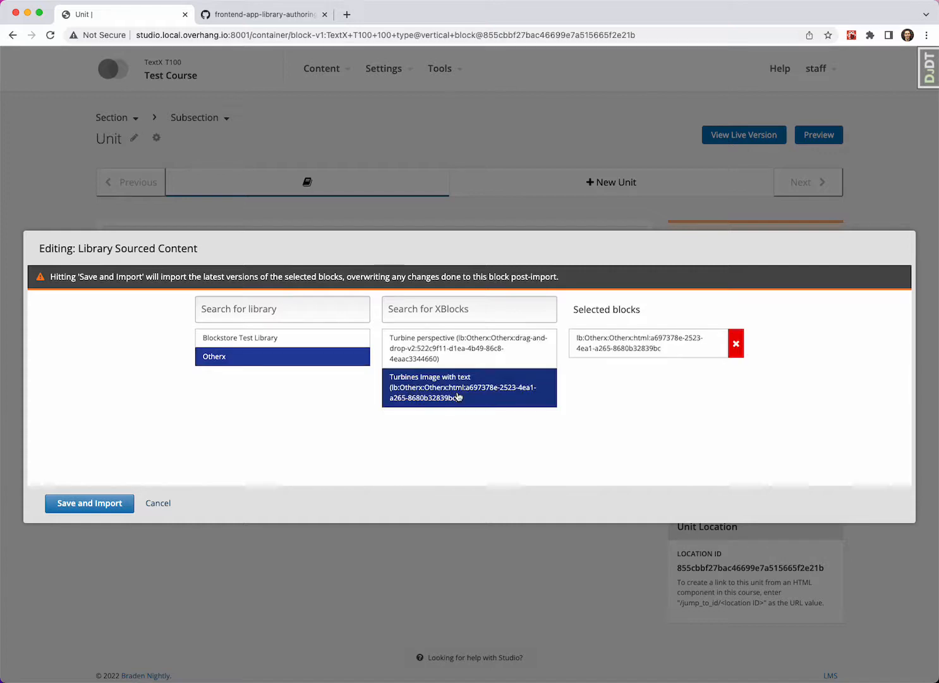
pyautogui.click(71, 502)
# - Publish the unit's draft changes and view the unit's live version with the imported turbines block
pyautogui.scroll(-3, 103, 466)
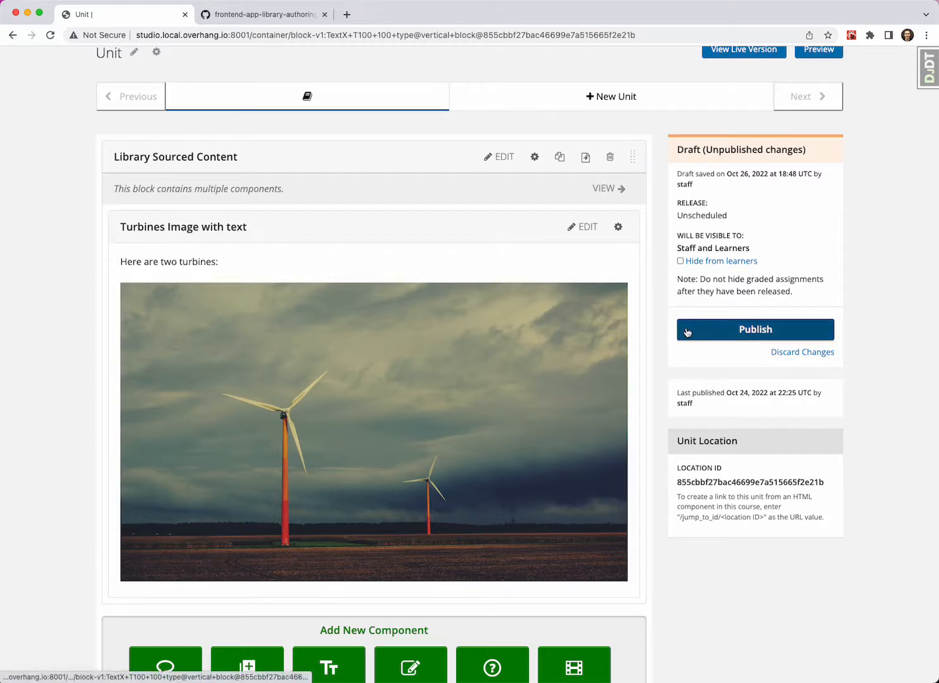
pyautogui.click(714, 330)
pyautogui.scroll(2, 727, 189)
pyautogui.click(740, 107)
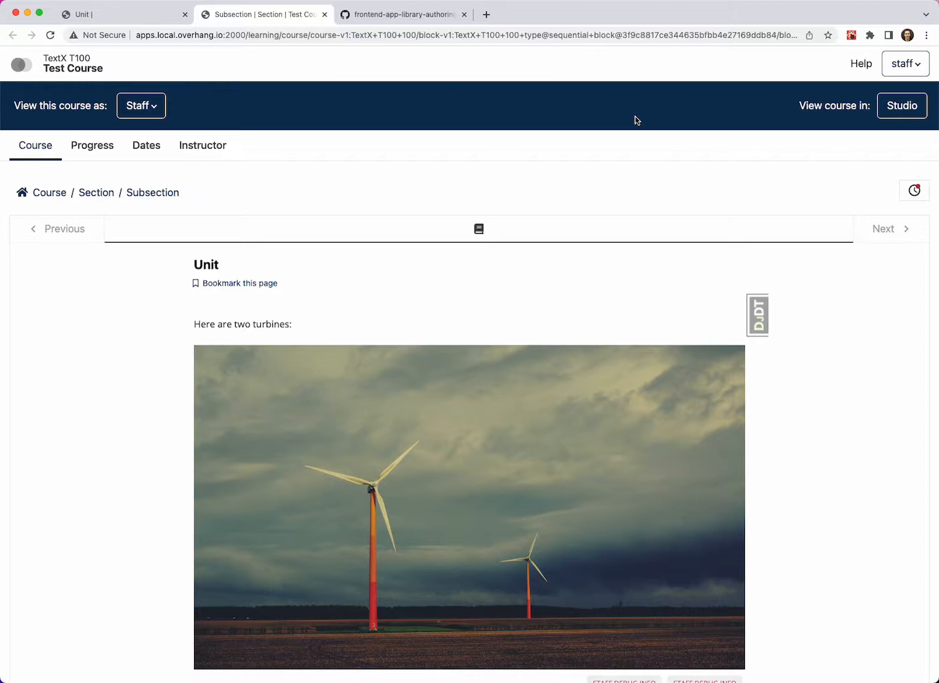
pyautogui.scroll(-3, 482, 289)
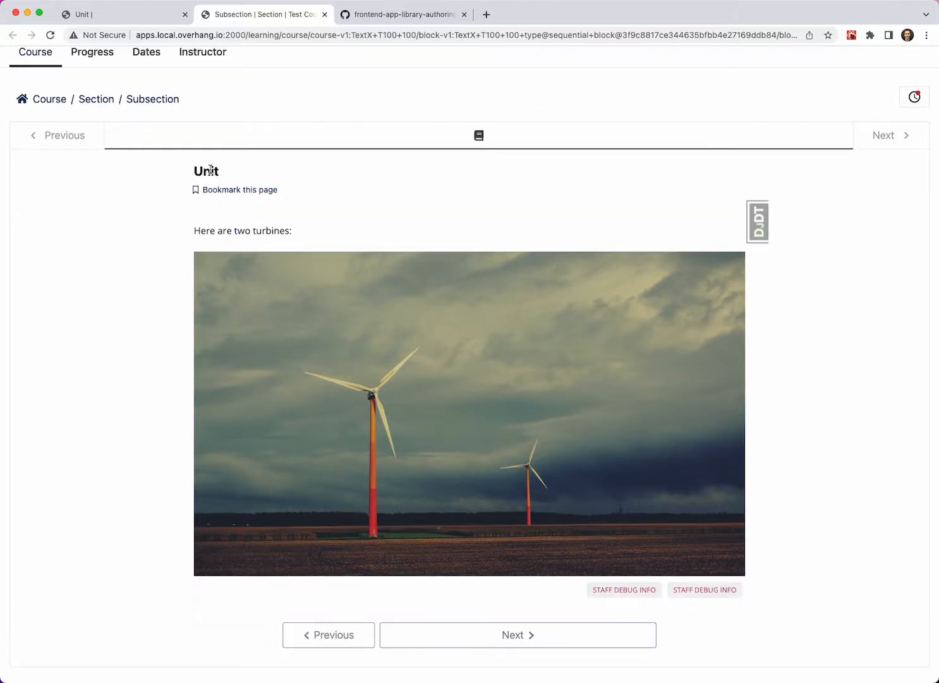
# - Return to the unit in Studio and view the available Library Content component types without adding one
pyautogui.click(139, 14)
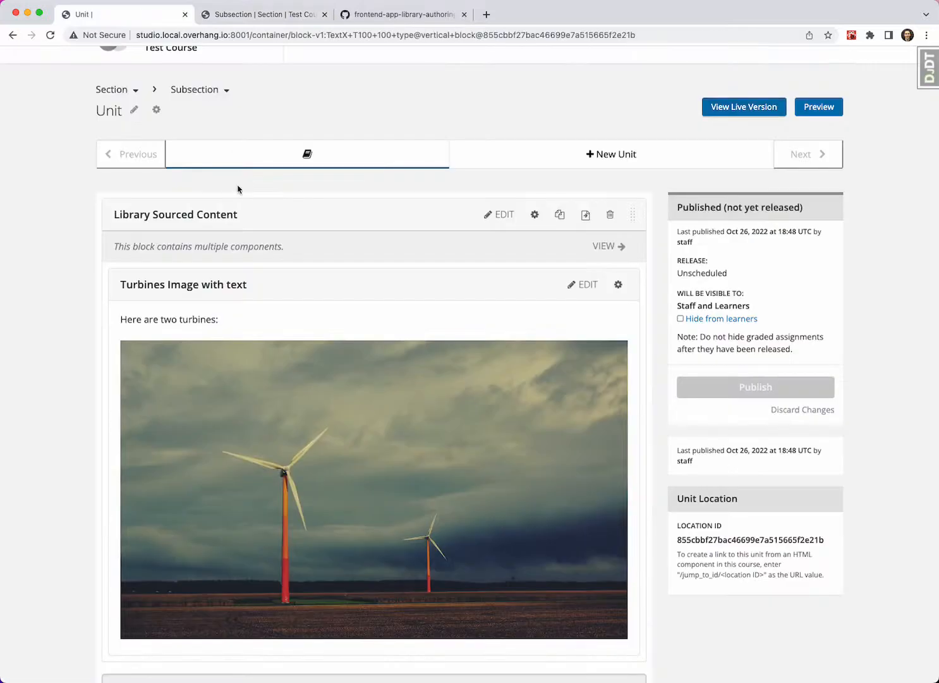
pyautogui.scroll(1, 238, 189)
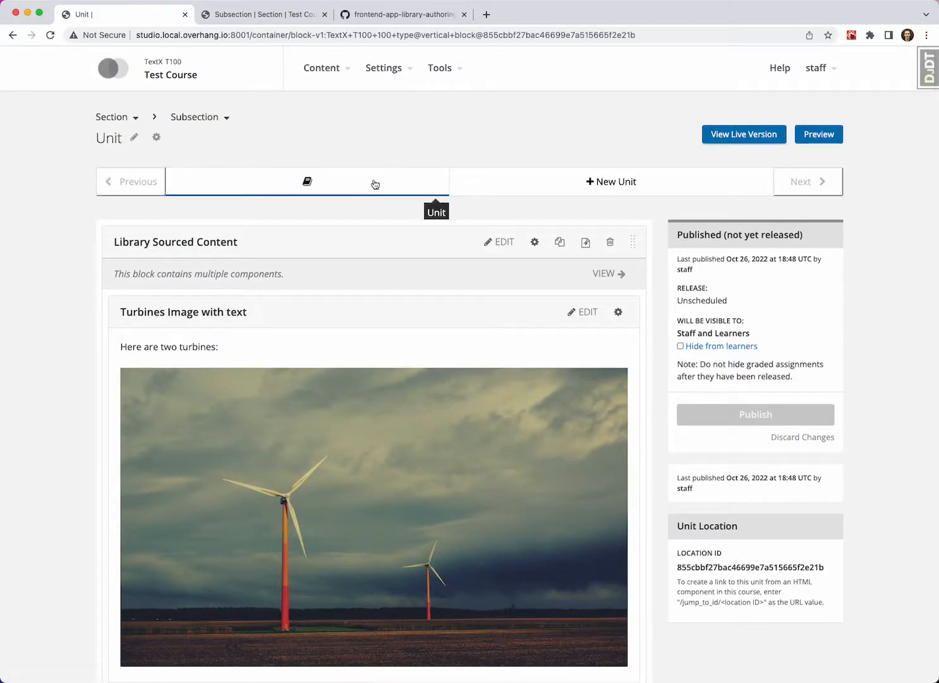
pyautogui.scroll(-3, 260, 164)
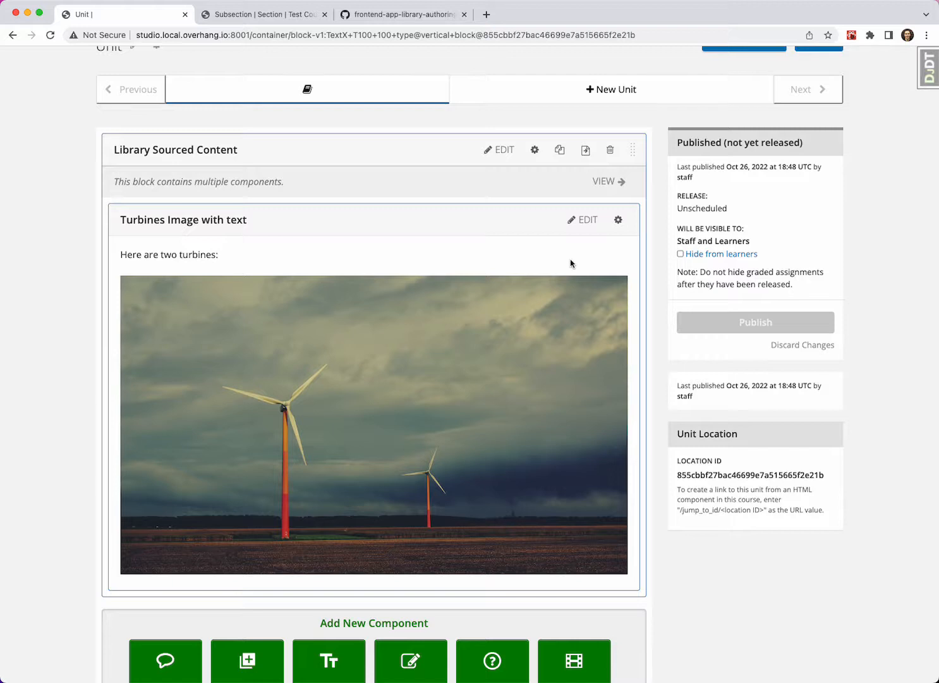
pyautogui.scroll(-2, 430, 111)
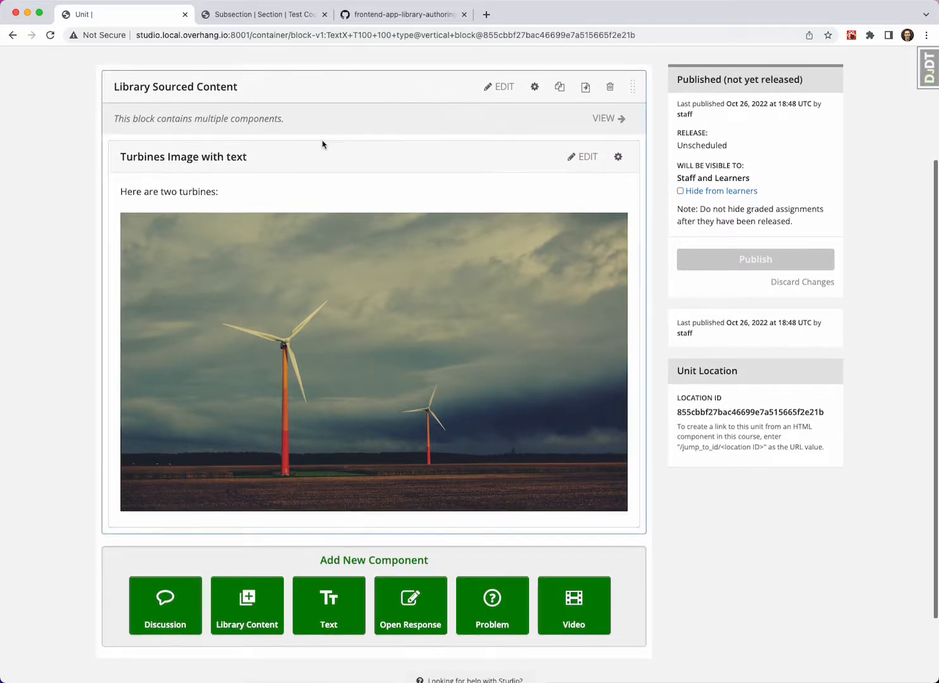
pyautogui.scroll(-1, 341, 329)
pyautogui.click(252, 584)
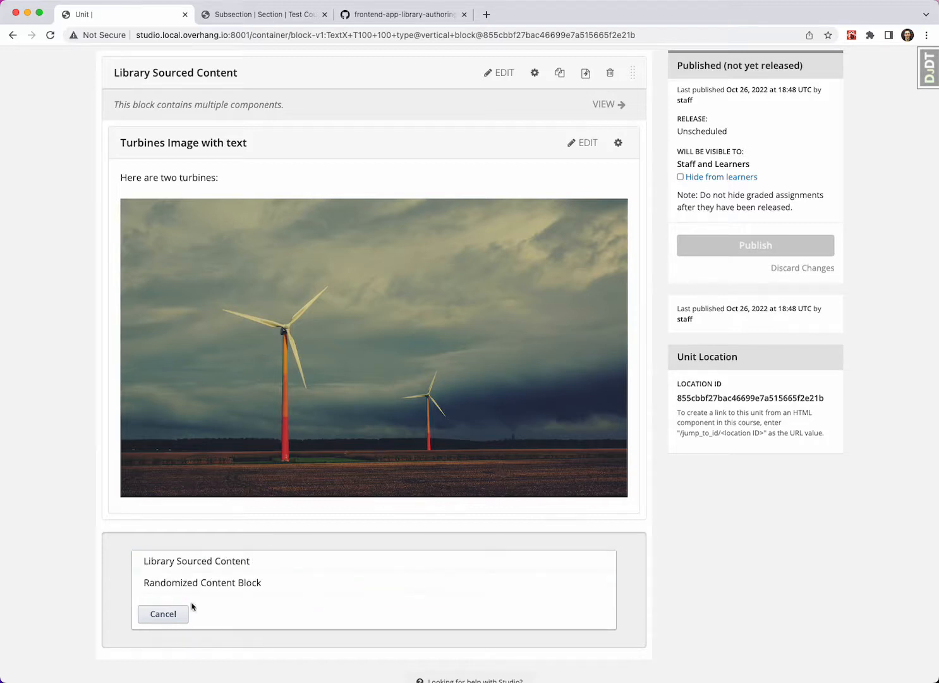
pyautogui.click(163, 613)
# - Reopen the Library Sourced Content component's editor and re-import the latest version of its selected block
pyautogui.scroll(3, 287, 479)
pyautogui.scroll(-1, 287, 479)
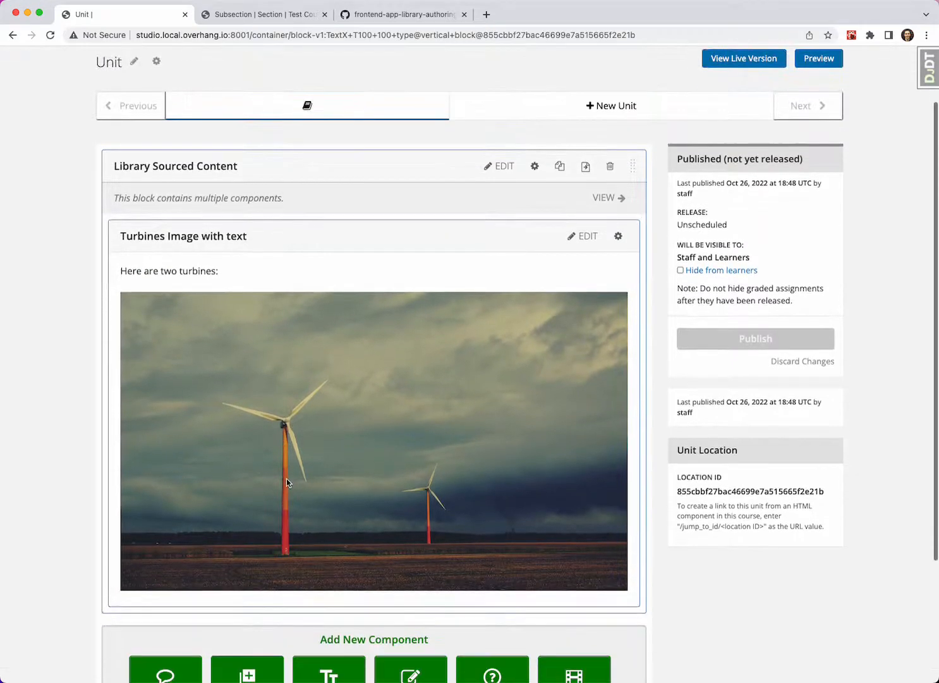
pyautogui.scroll(-1, 487, 243)
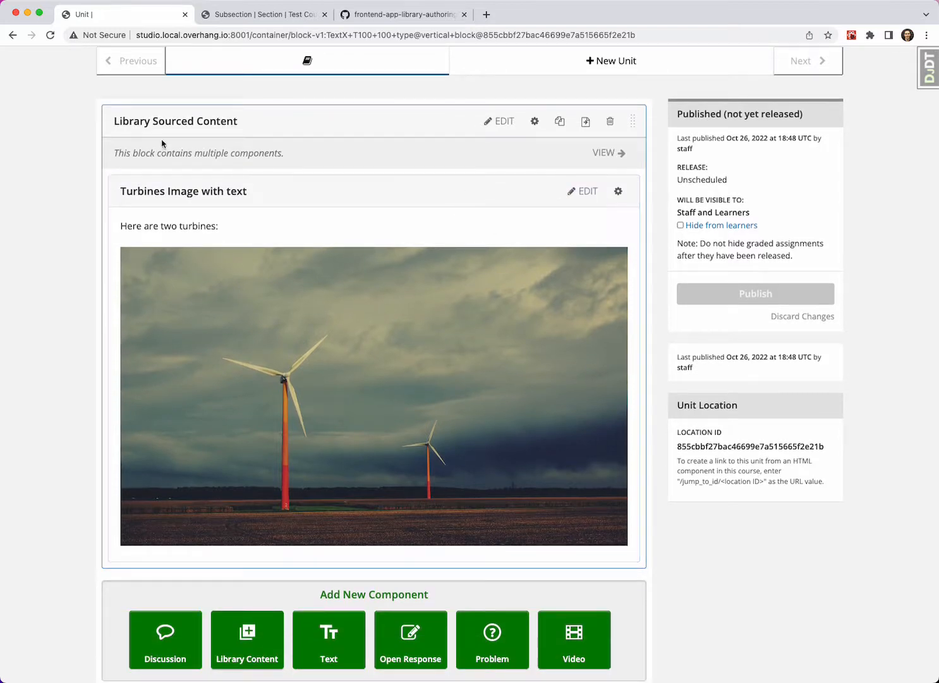
pyautogui.scroll(-1, 213, 121)
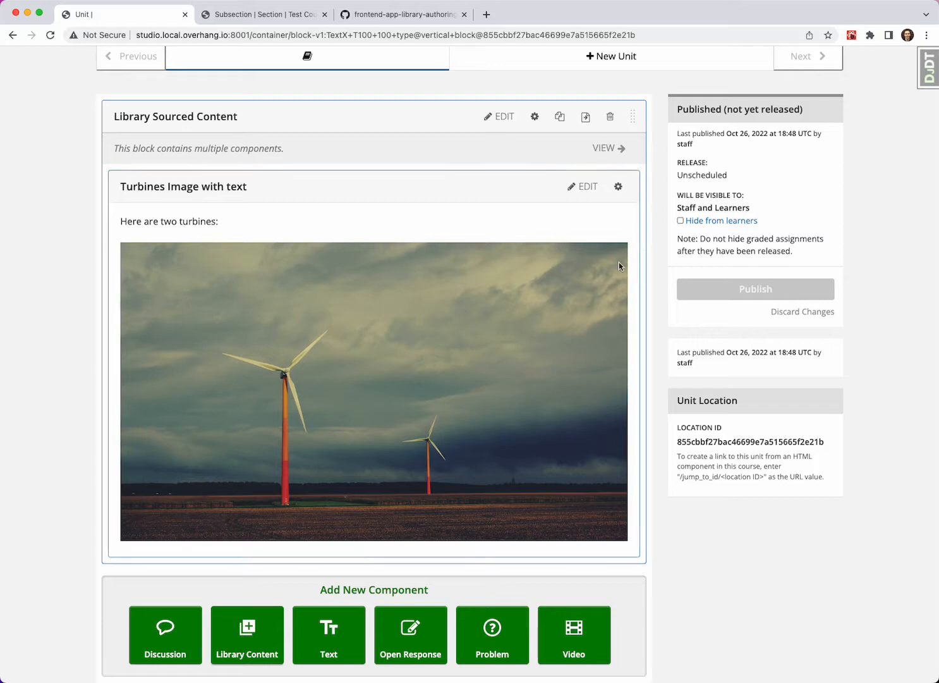
pyautogui.click(497, 117)
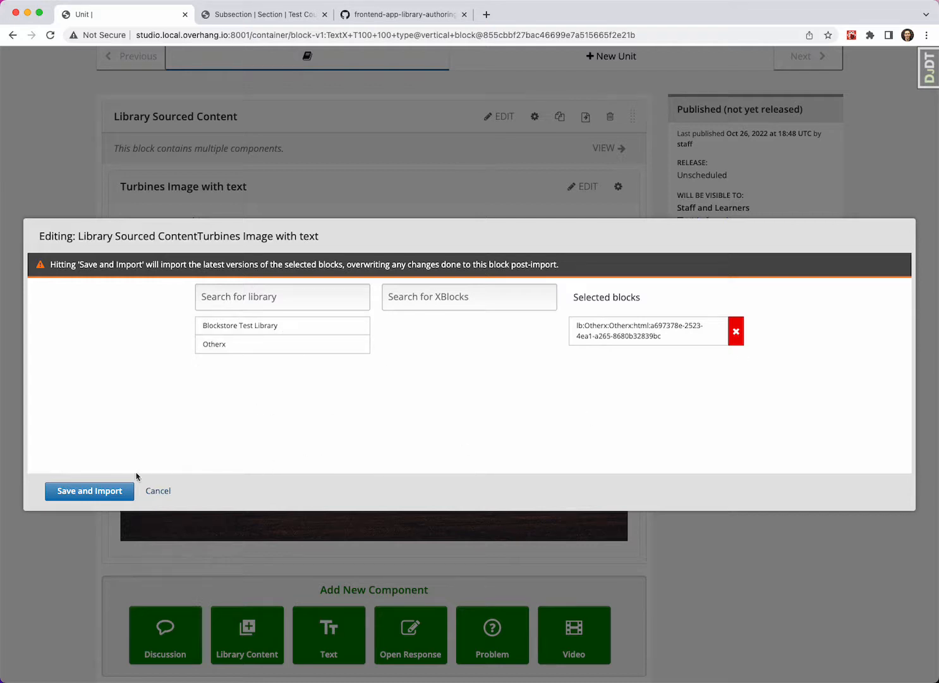
pyautogui.click(116, 498)
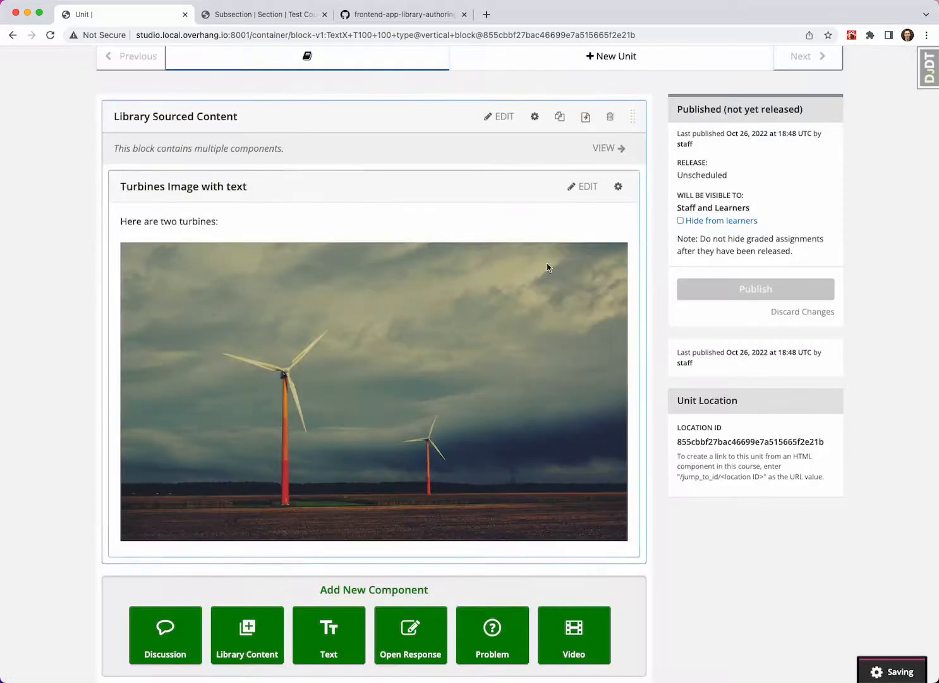